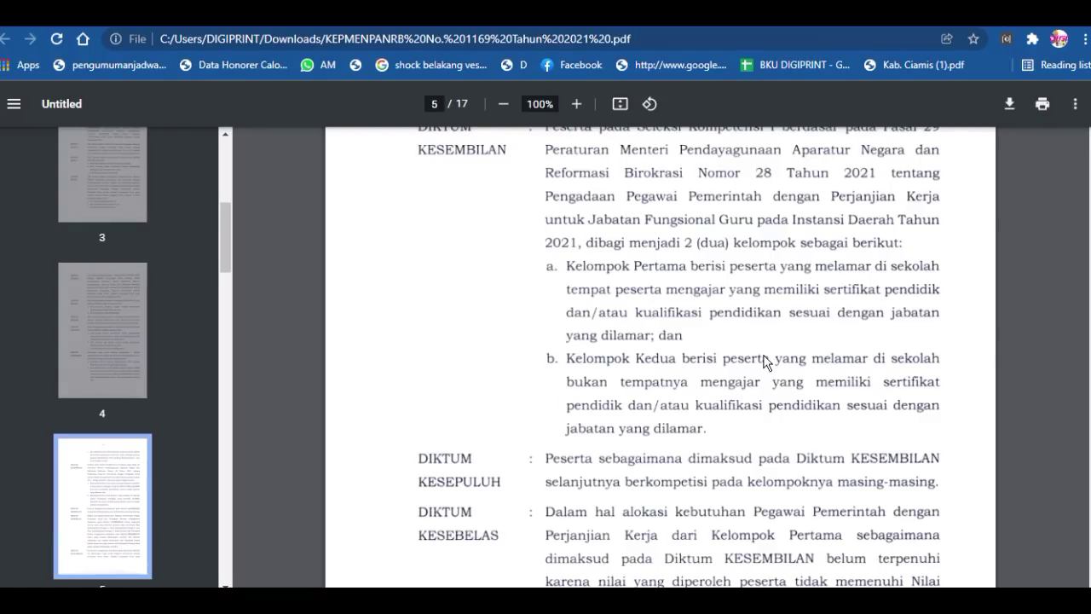
Step: Read Diktum KESEMBILAN on page 5 of the decree PDF, covering the two participant groups for Seleksi Kompetensi I
scroll(764, 362, "down", 1)
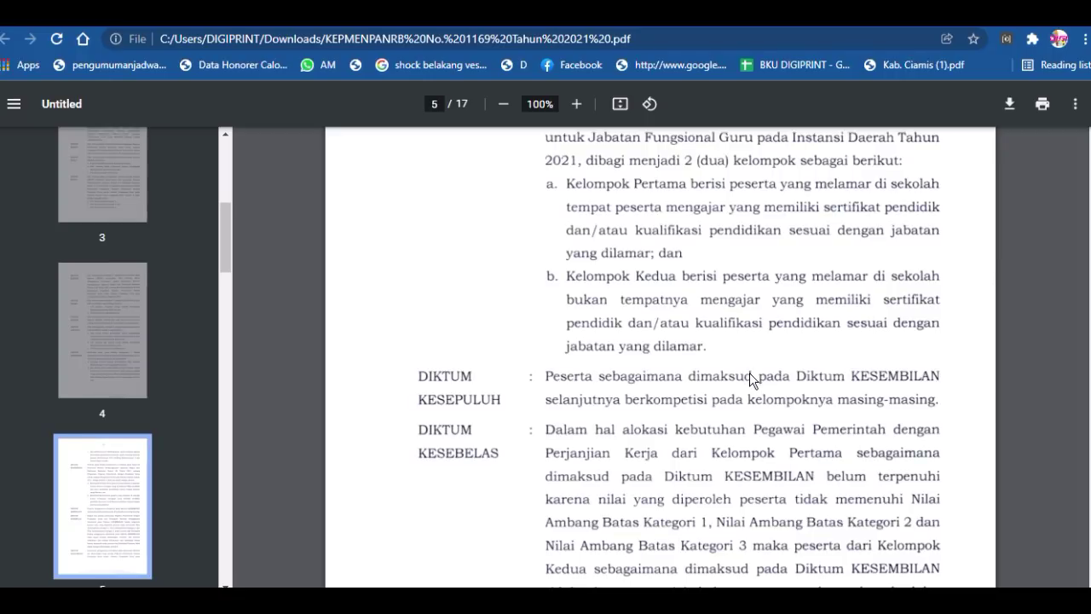
scroll(749, 372, "up", 2)
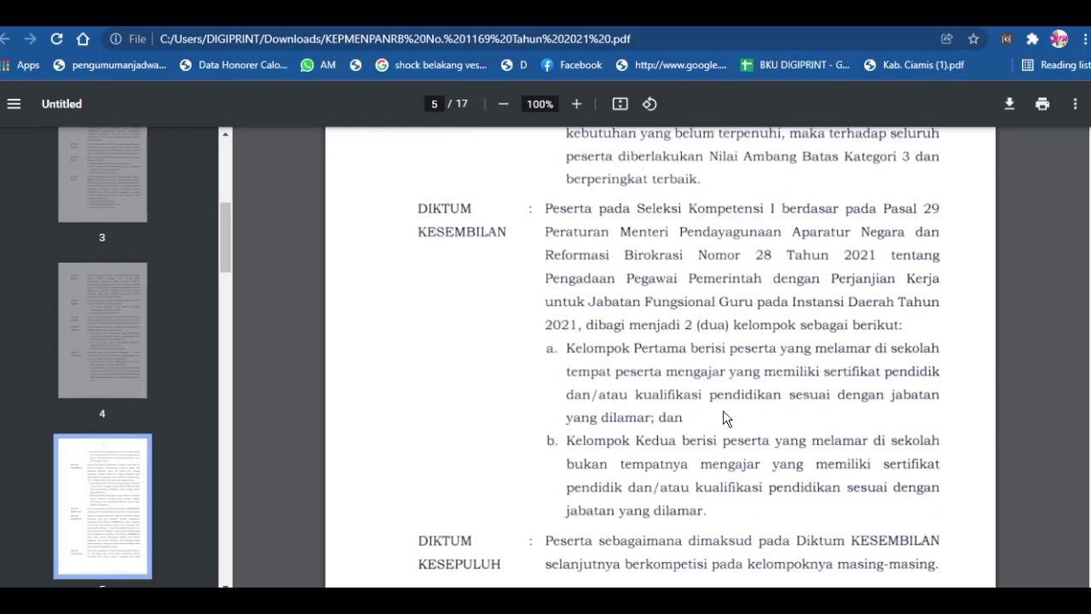
scroll(721, 415, "down", 1)
scroll(720, 415, "up", 3)
scroll(721, 416, "down", 2)
scroll(733, 458, "down", 2)
scroll(739, 463, "up", 1)
scroll(738, 463, "up", 1)
scroll(686, 484, "down", 1)
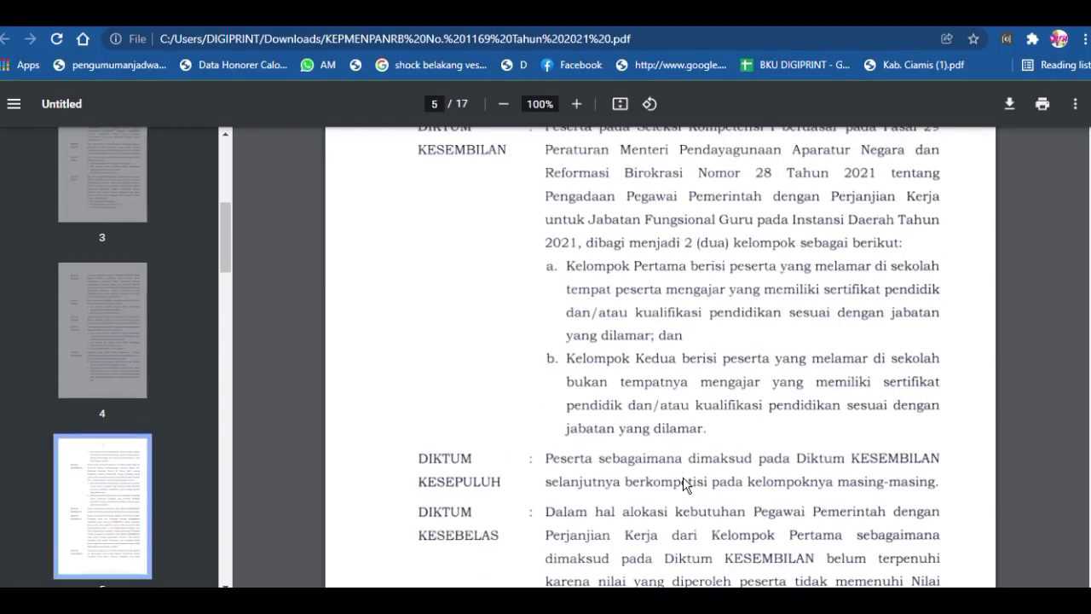
scroll(685, 484, "up", 1)
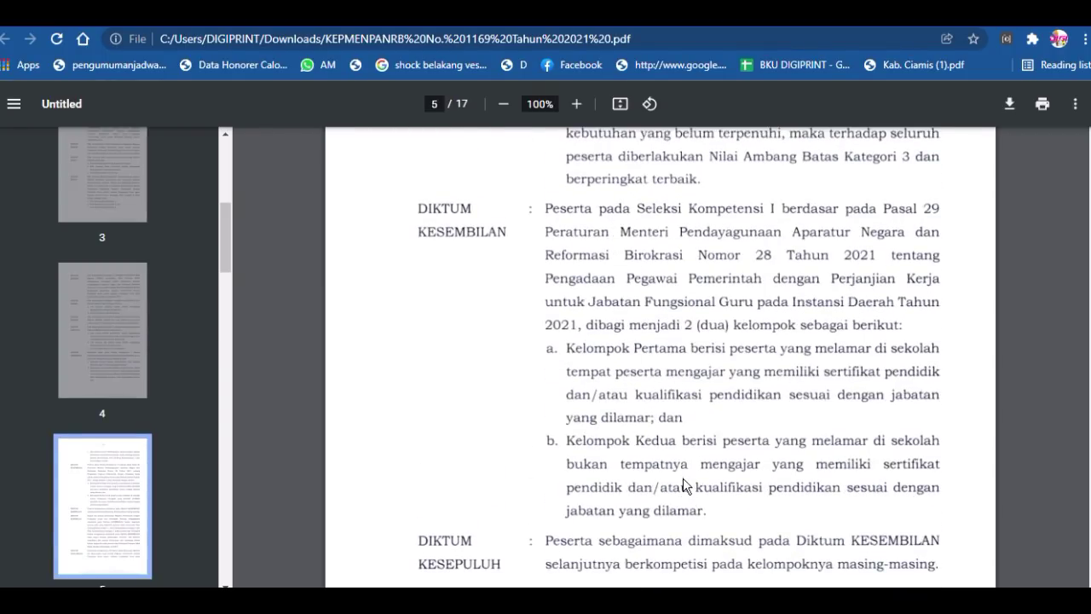
Step: Read Diktum KESEPULUH, KESEBELAS and KEDUABELAS on competing within groups and filling unmet allocations
scroll(685, 484, "down", 1)
scroll(683, 478, "down", 1)
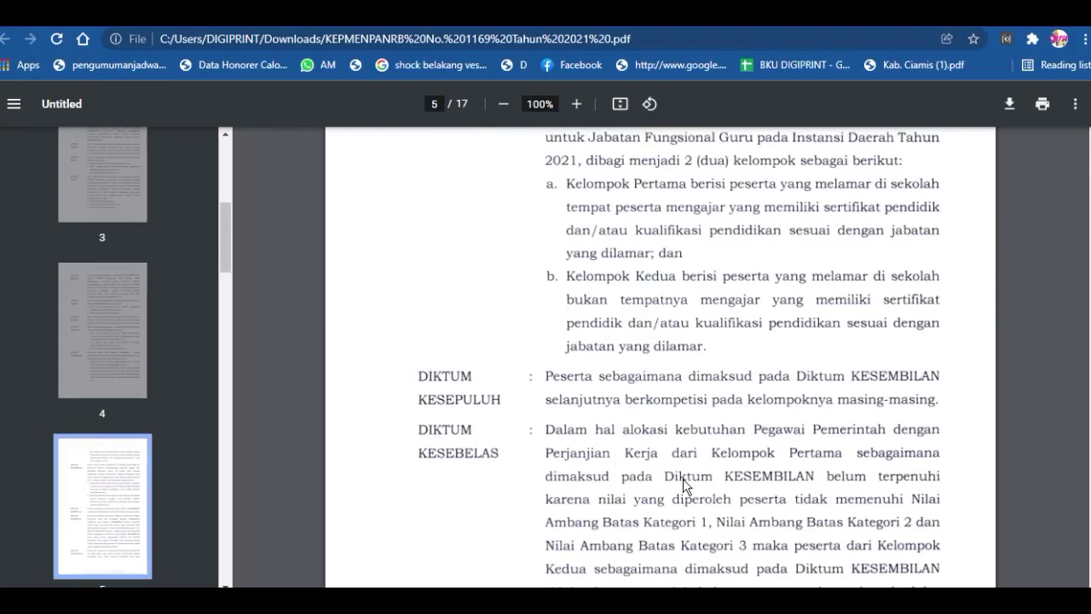
scroll(683, 478, "down", 1)
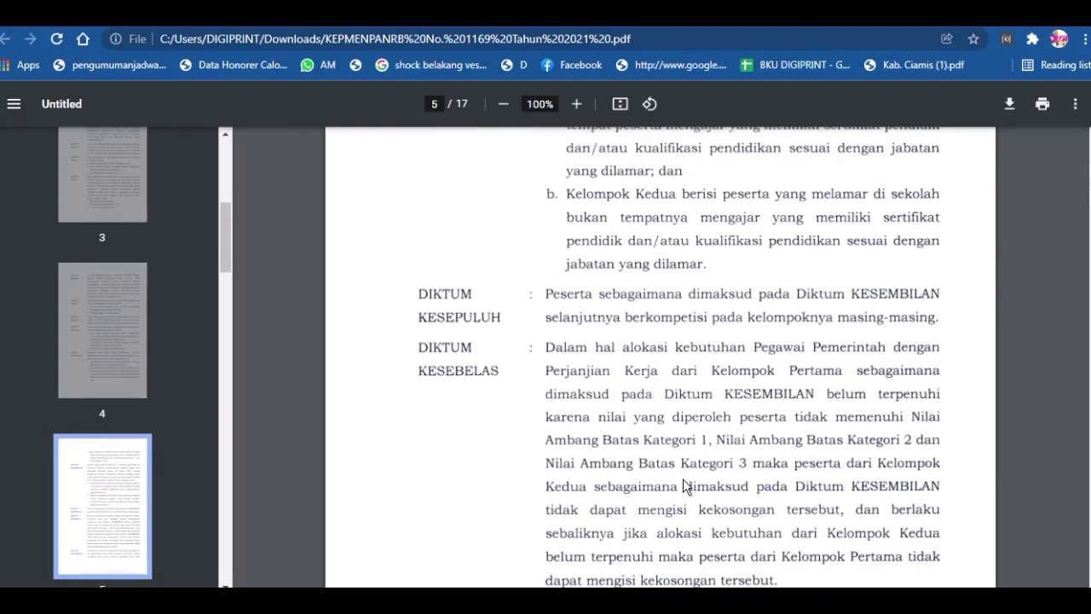
scroll(683, 479, "down", 1)
scroll(683, 478, "down", 2)
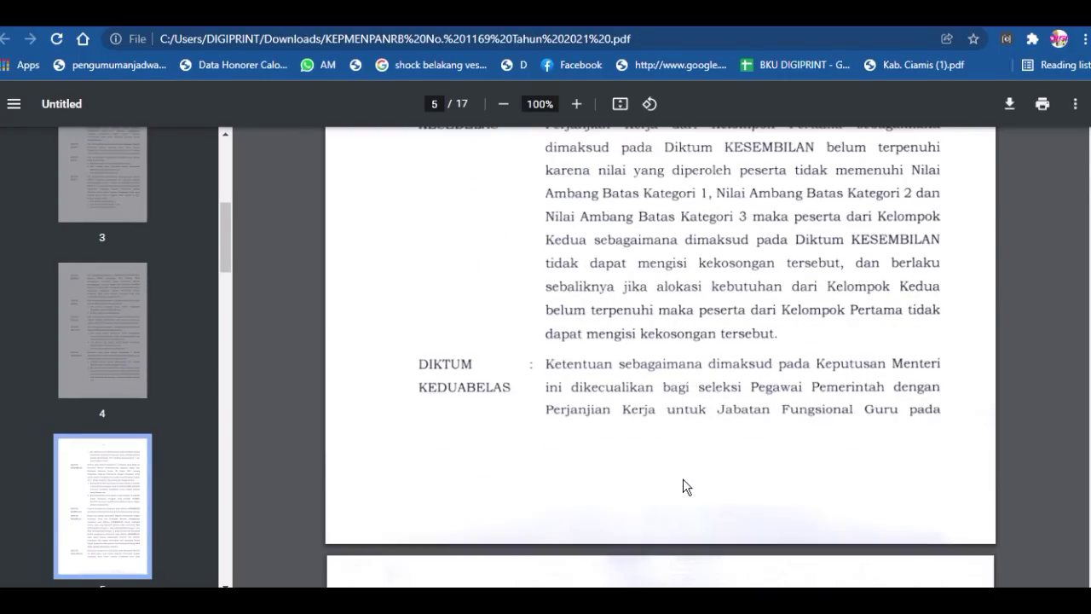
scroll(680, 460, "down", 1)
scroll(679, 460, "up", 10)
scroll(679, 459, "up", 4)
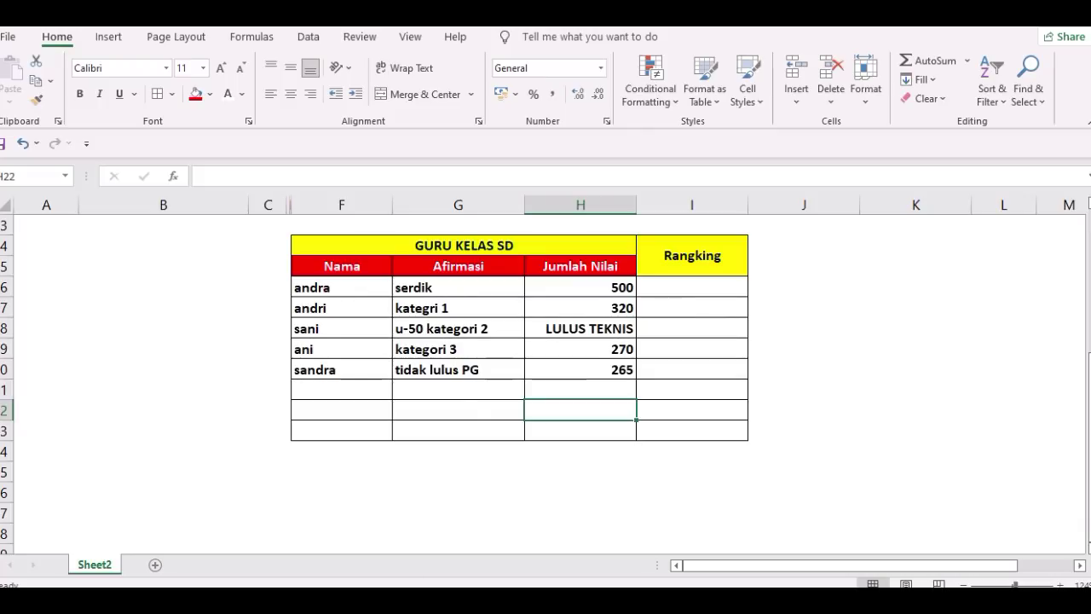
Step: Switch to the Excel workbook and examine the GURU KELAS SD table at a larger zoom, including the serdik row's score and ranking cells
key("shift+Left")
left_click(409, 310)
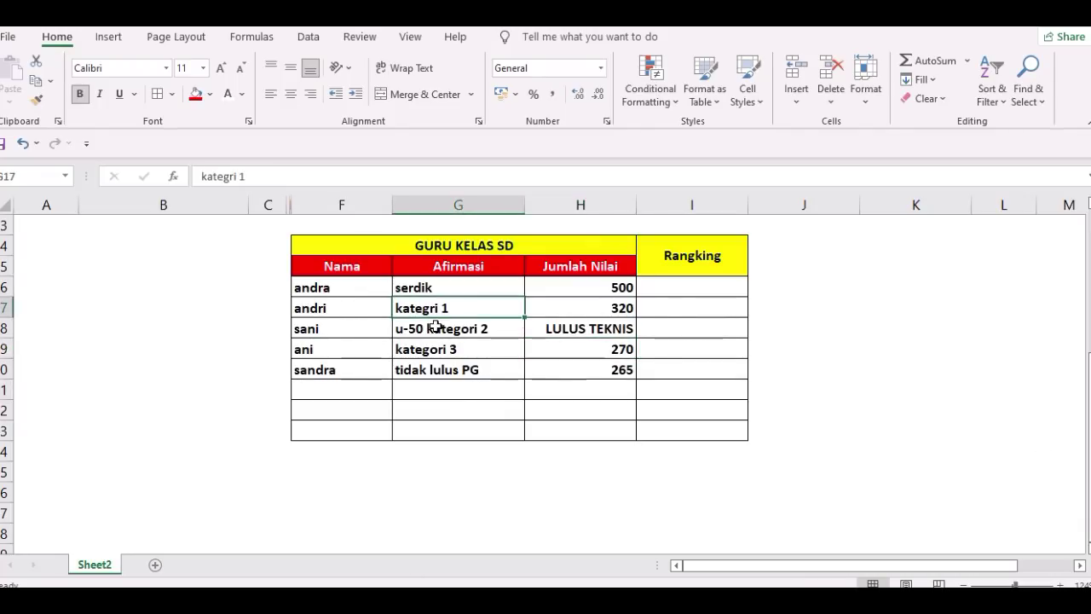
scroll(970, 567, "up", 2, "ctrl")
scroll(653, 389, "down", 2)
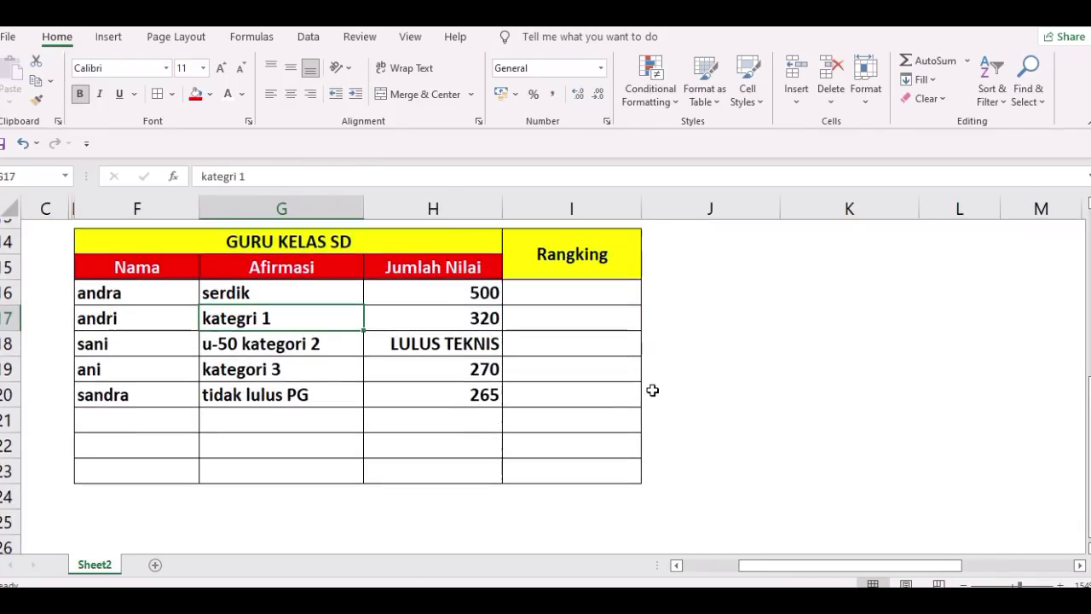
left_click_drag(821, 567, 771, 552)
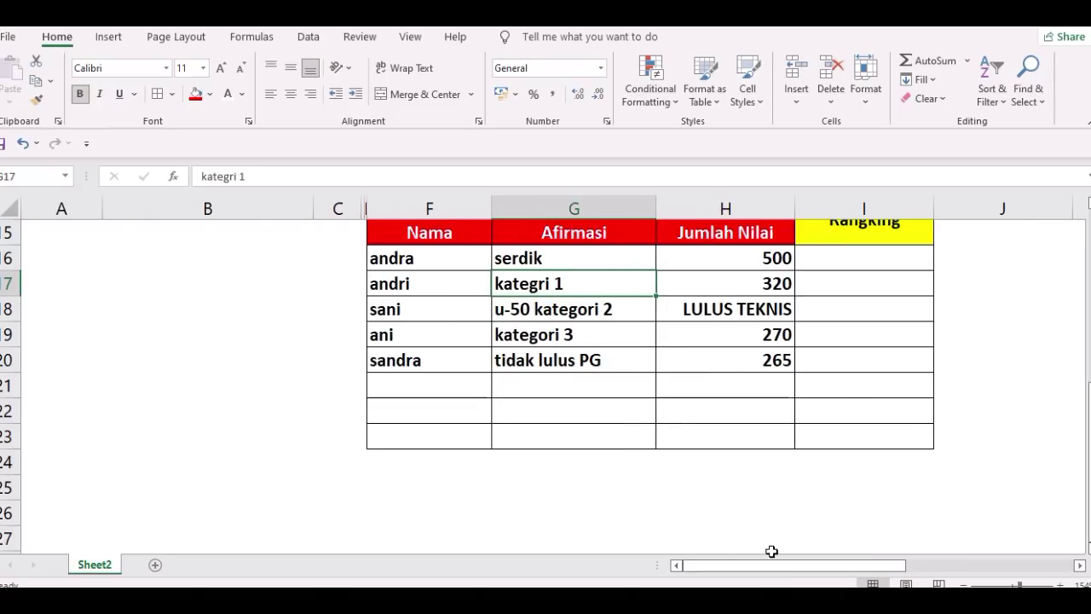
scroll(646, 363, "up", 2)
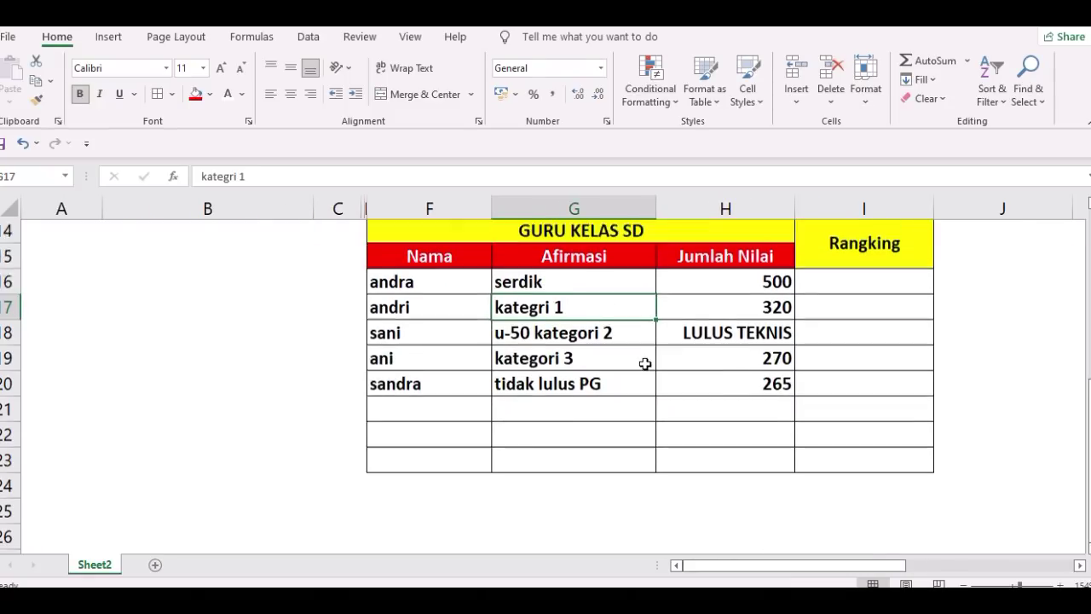
scroll(458, 341, "down", 2)
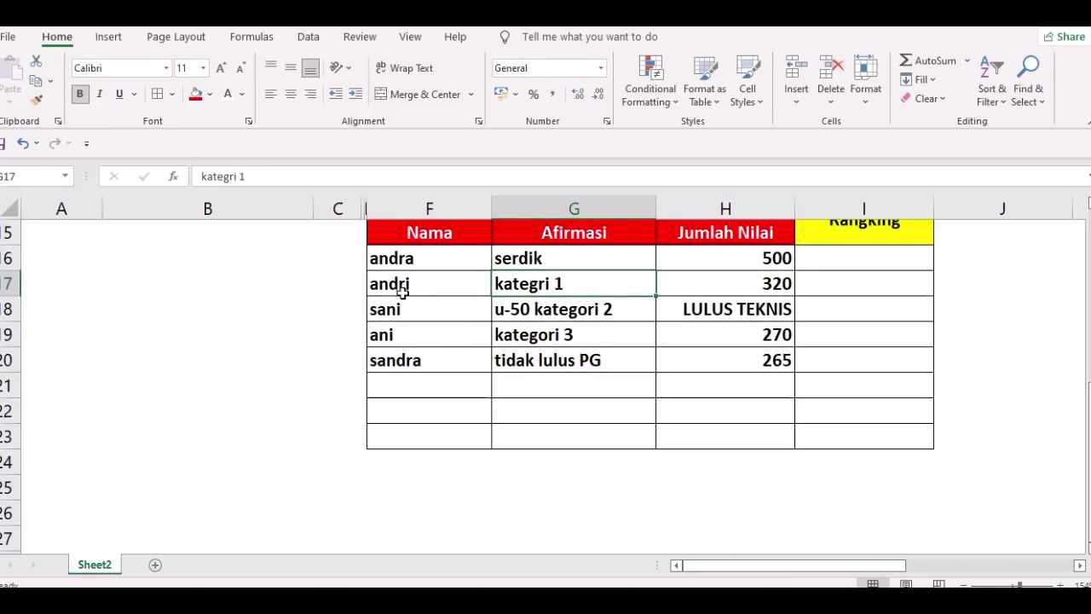
scroll(473, 316, "up", 1)
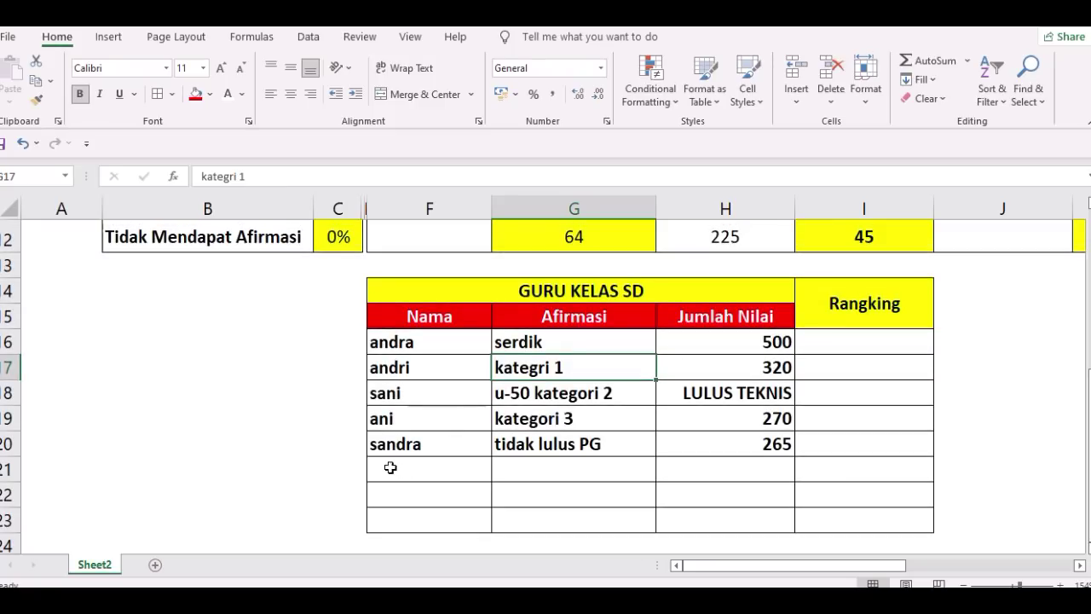
left_click(425, 343)
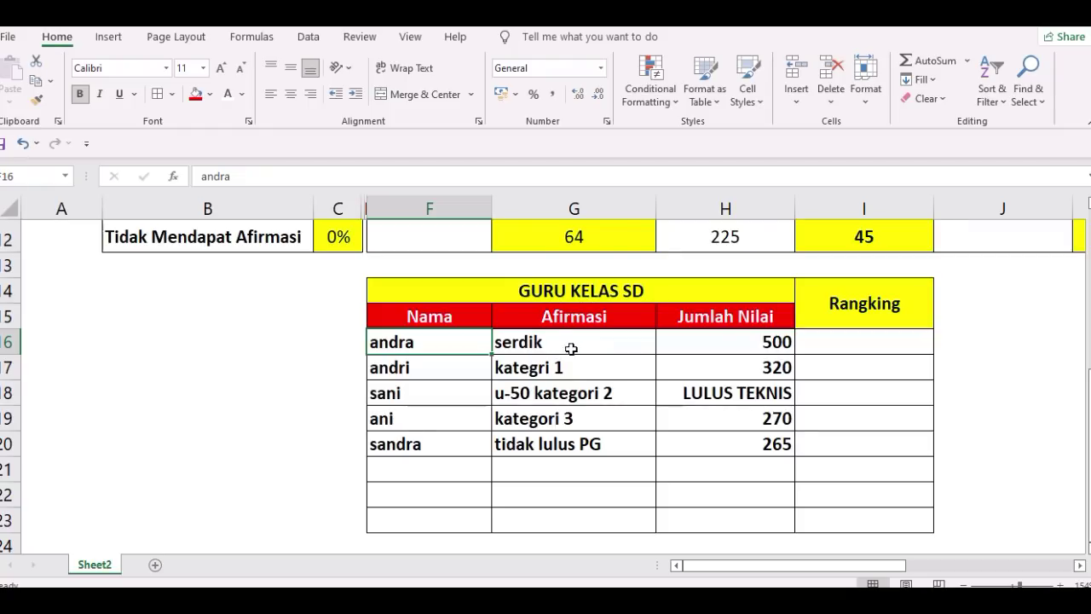
left_click(699, 348)
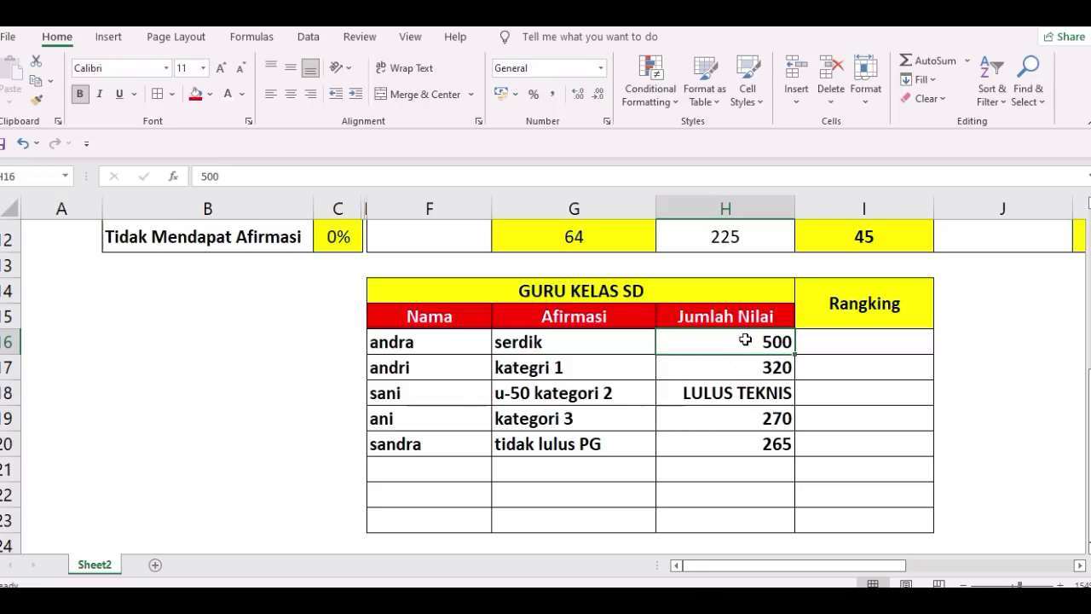
left_click(857, 353)
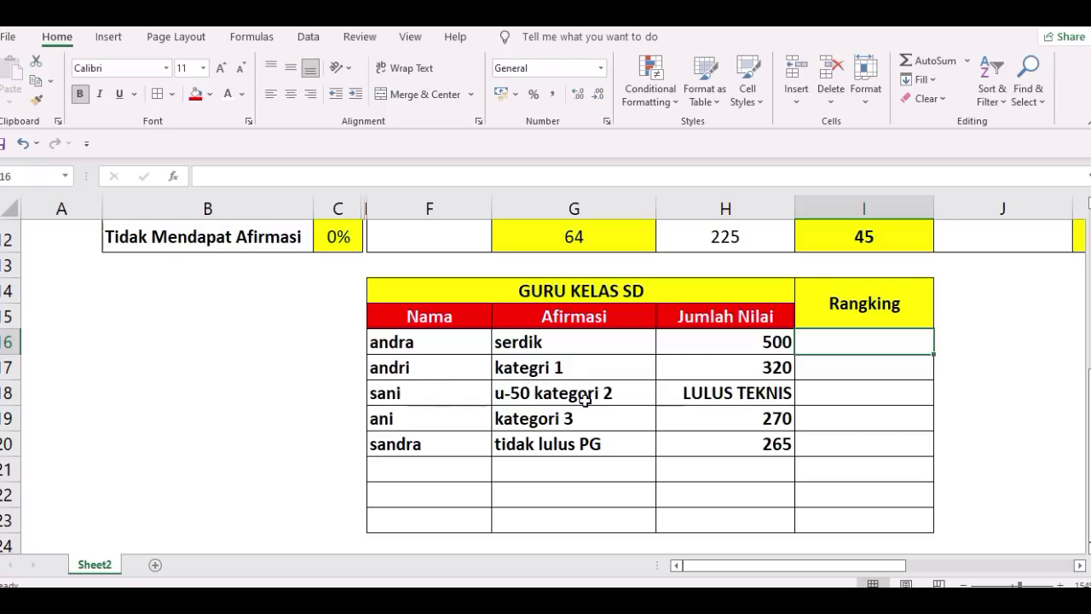
scroll(585, 399, "up", 3)
scroll(591, 449, "down", 2)
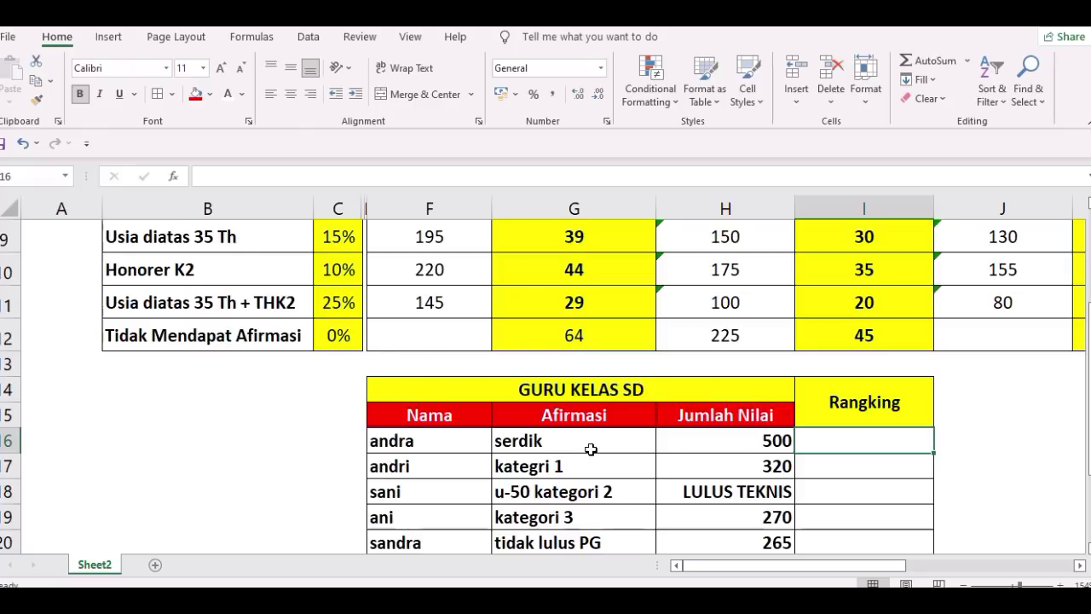
scroll(591, 449, "down", 1)
left_click(648, 295)
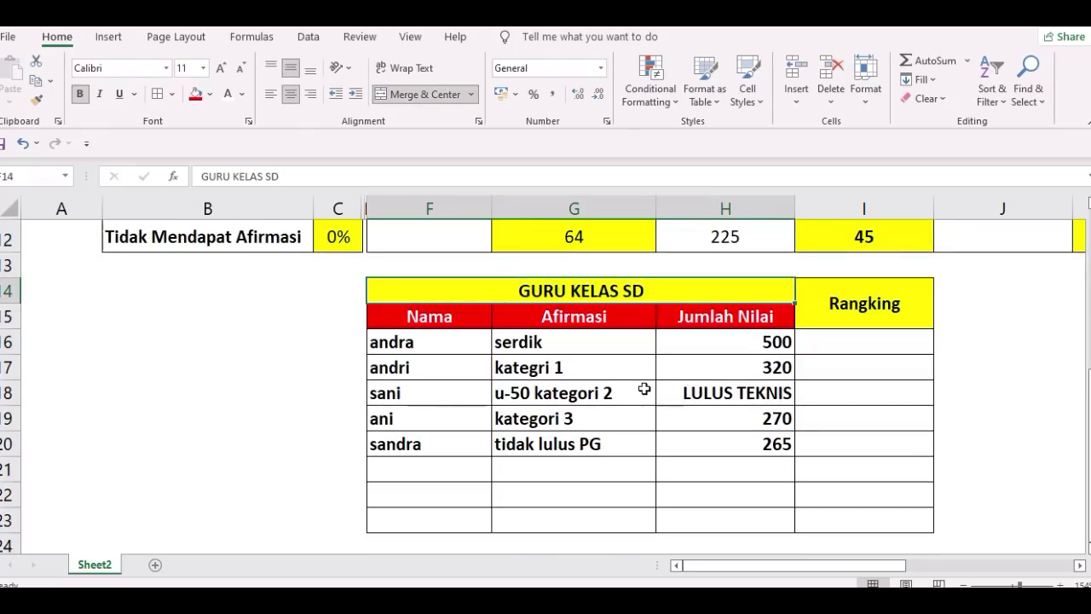
Step: Change the Jumlah Nilai entry in H17 to "diatas 320" and align it right
double_click(735, 369)
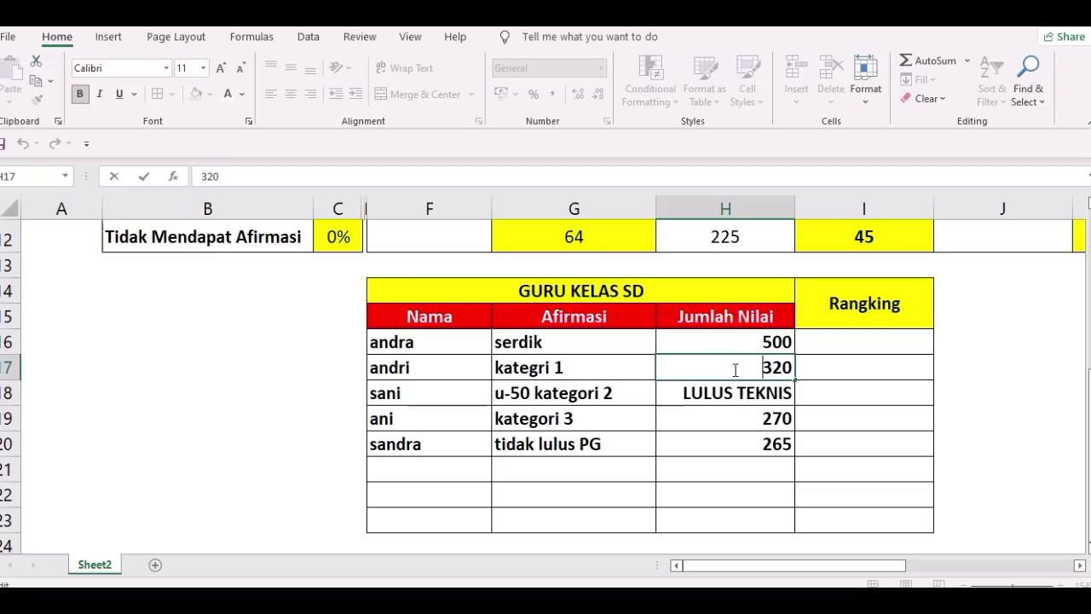
type("DIT")
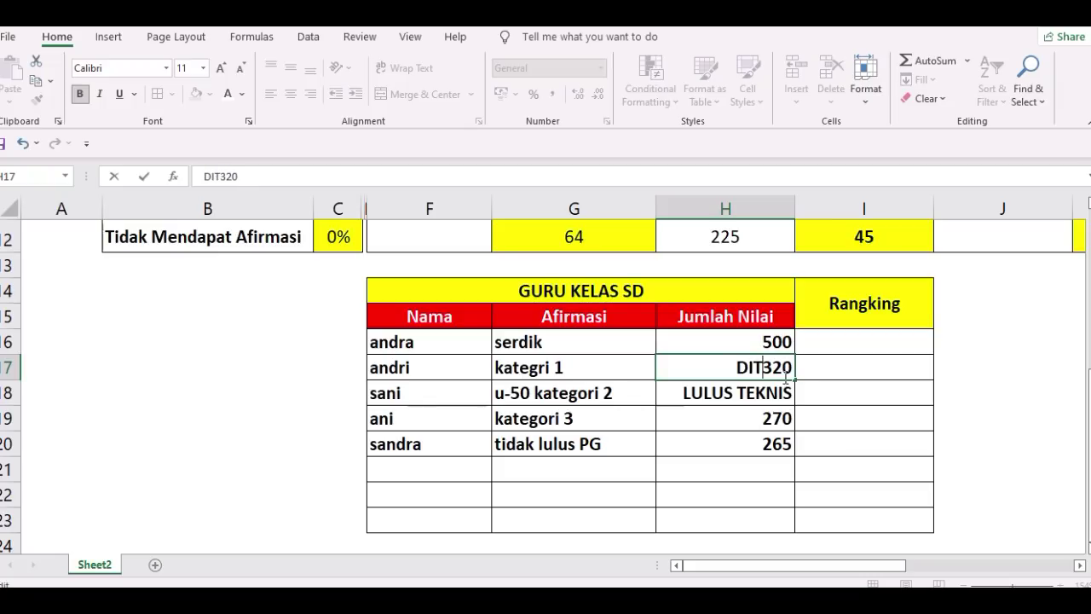
key("BackSpace")
key("BackSpace")
key("BackSpace")
type("diatas")
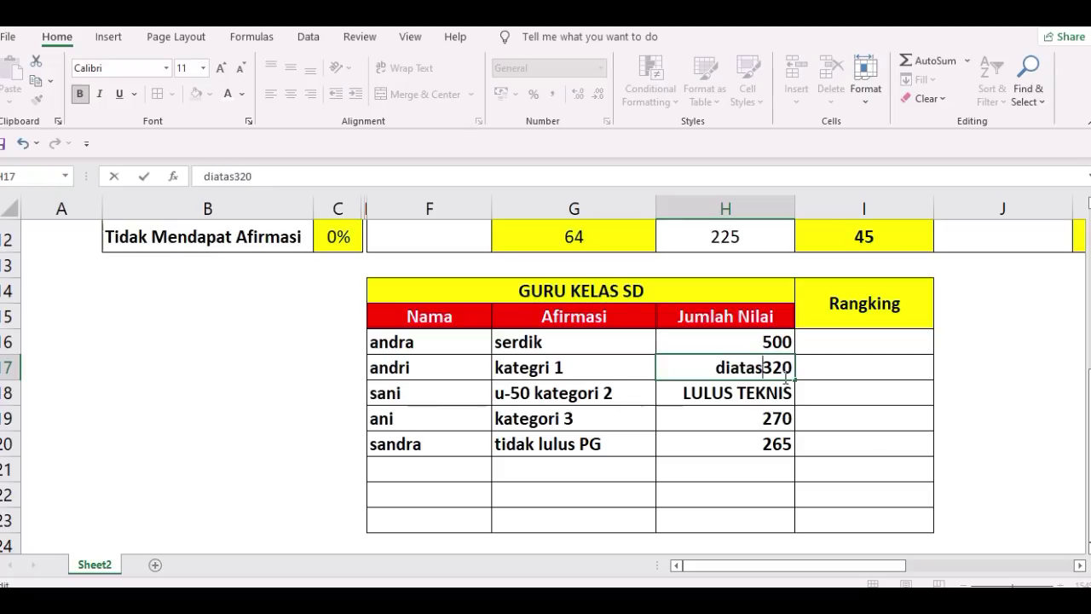
left_click(817, 373)
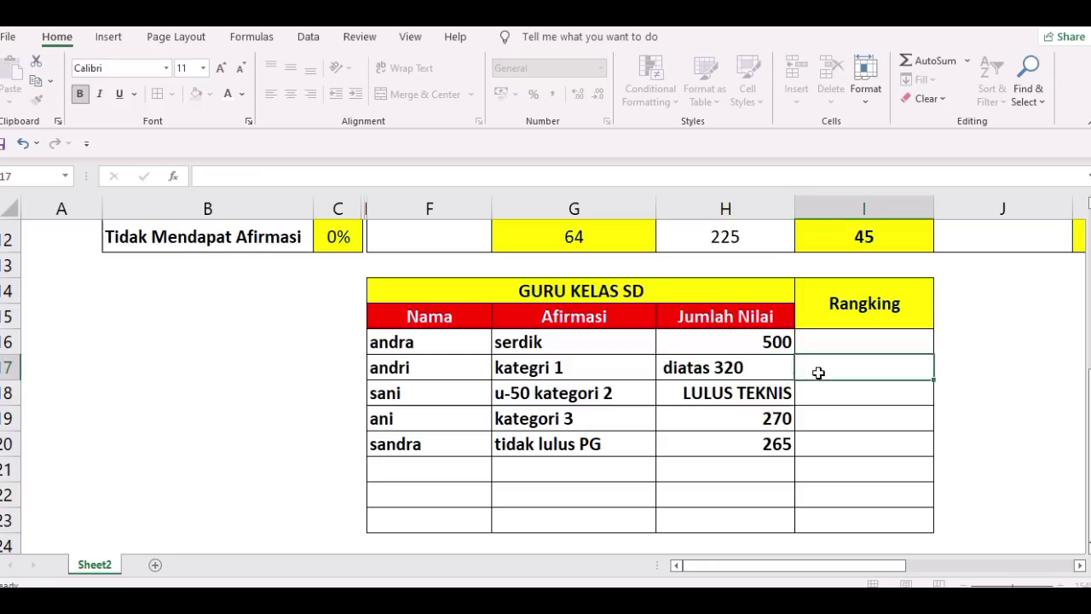
left_click(751, 372)
left_click(311, 93)
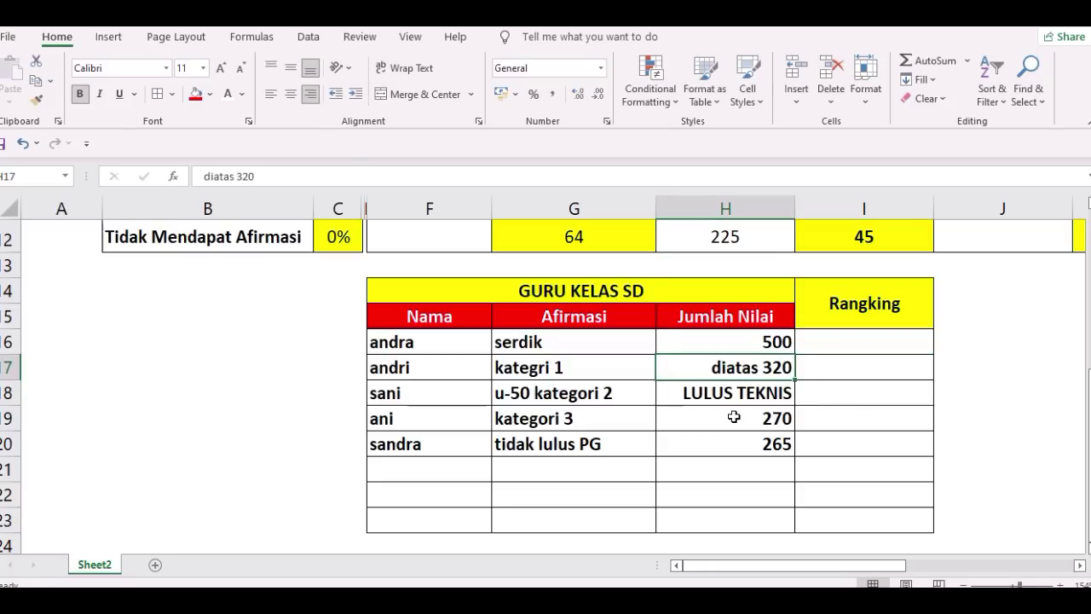
Step: Set the Jumlah Nilai of the "u-50 kategori 2" row in H18 to 500
left_click(734, 416)
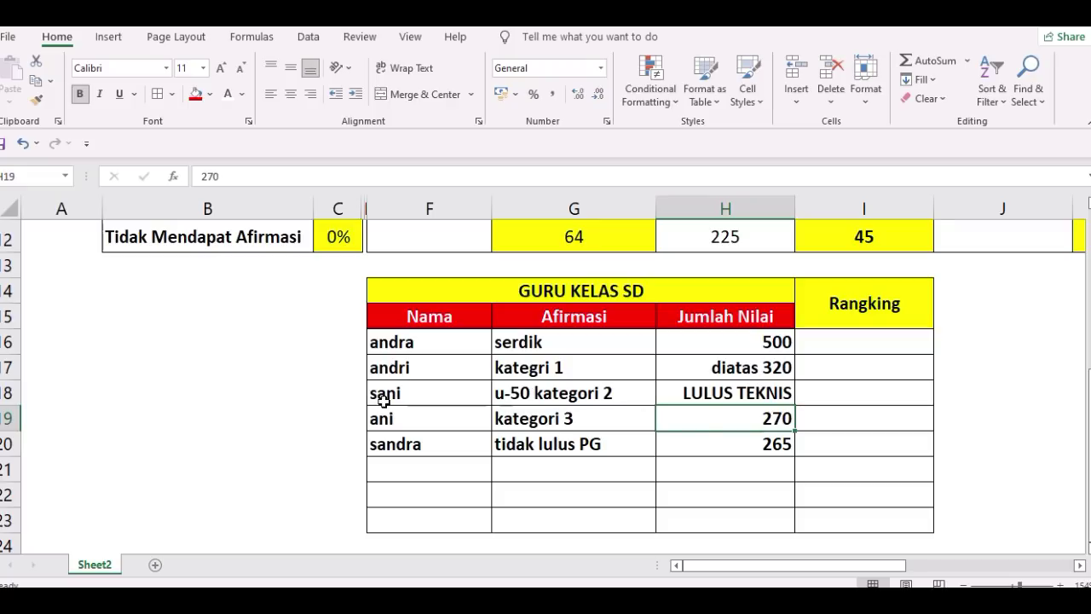
left_click(435, 404)
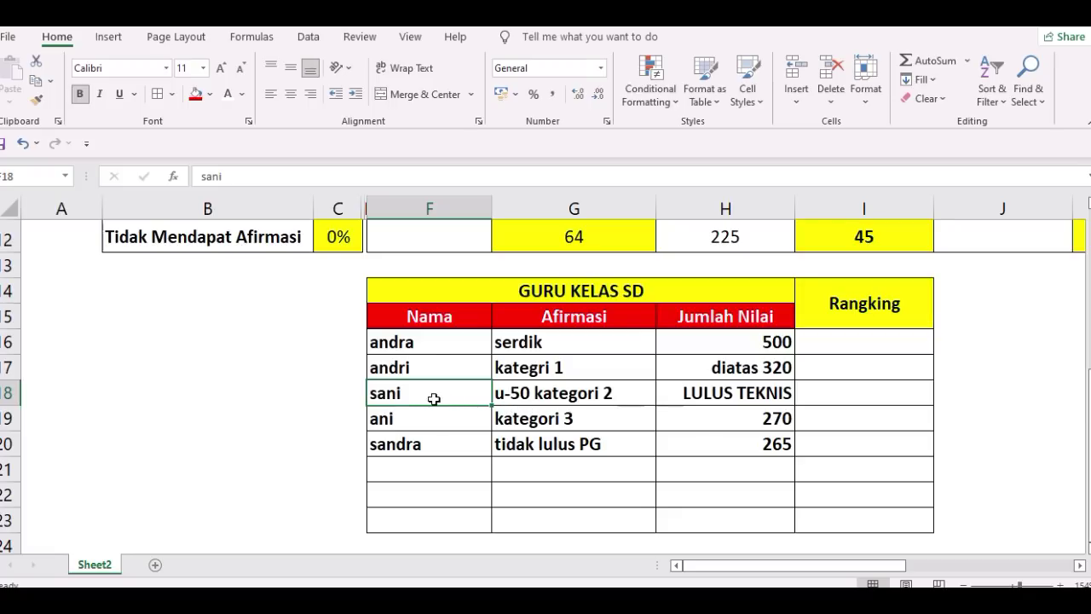
left_click(582, 398)
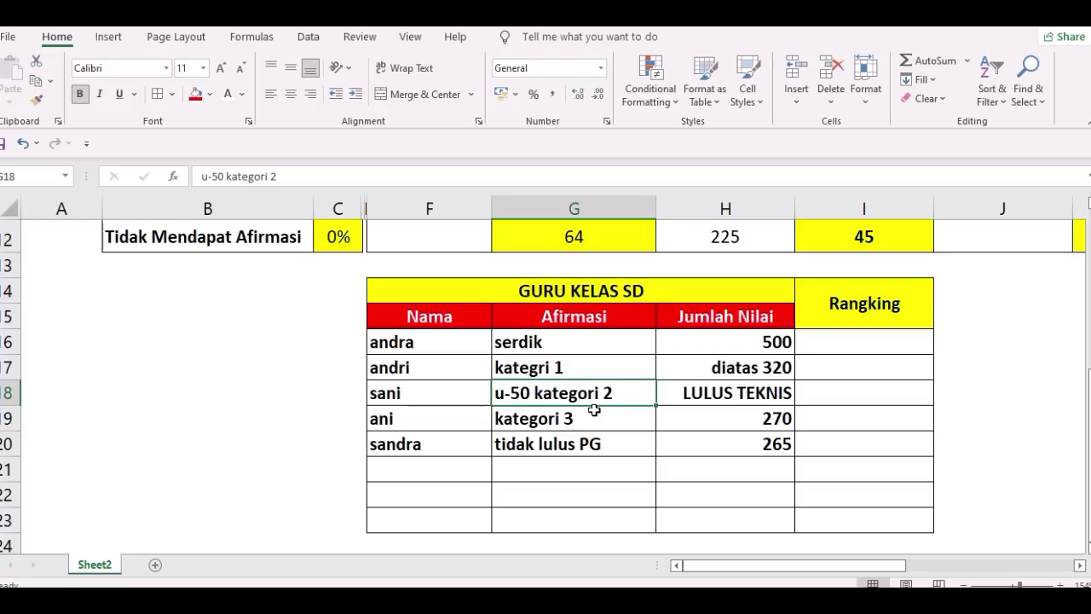
left_click(701, 394)
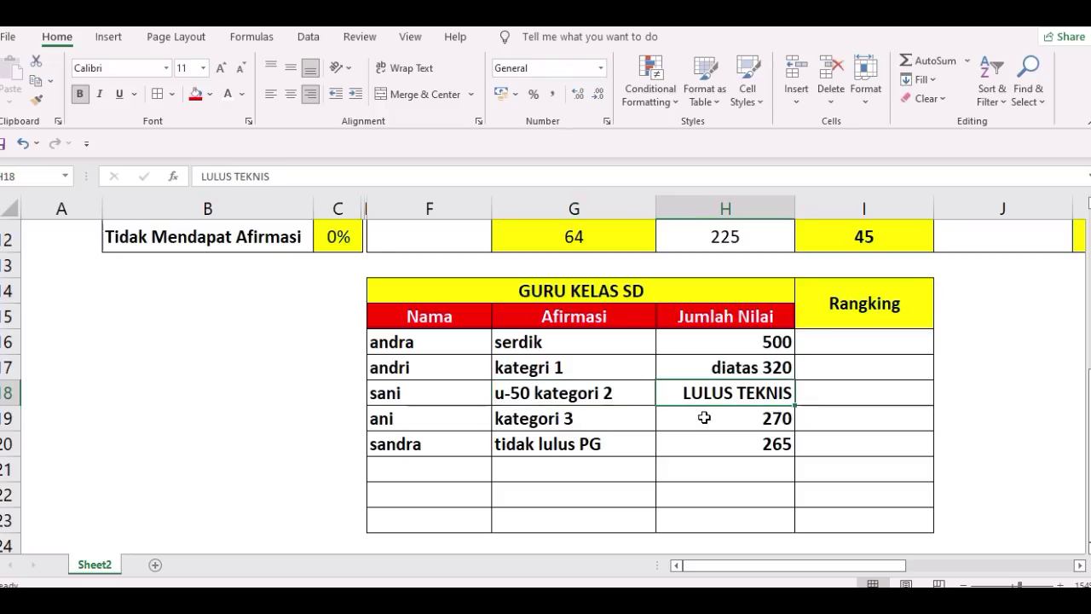
left_click(711, 416)
left_click(729, 397)
type("500")
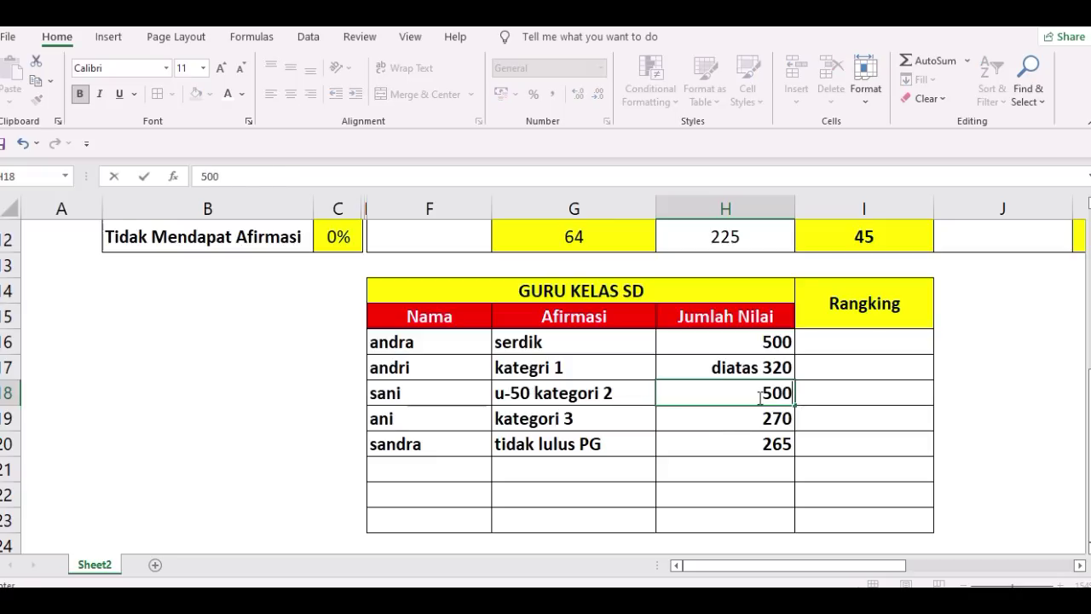
left_click(662, 441)
Step: Examine the name, affirmation and score entries in the "kategori 3" row of the GURU KELAS SD table
left_click(551, 415)
scroll(551, 413, "down", 1)
scroll(477, 417, "up", 1)
left_click(418, 421)
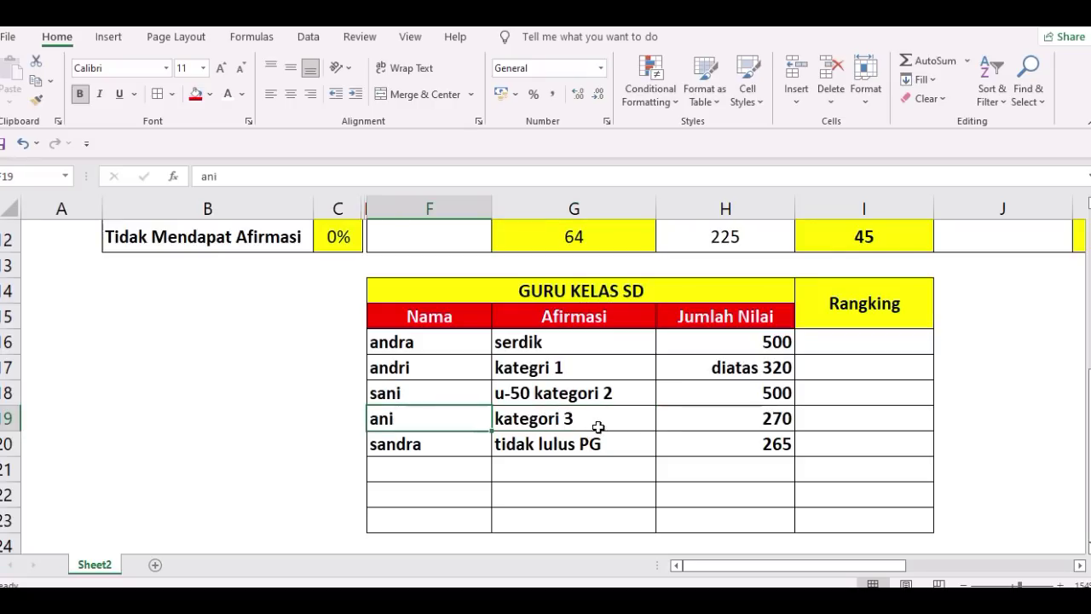
left_click(599, 423)
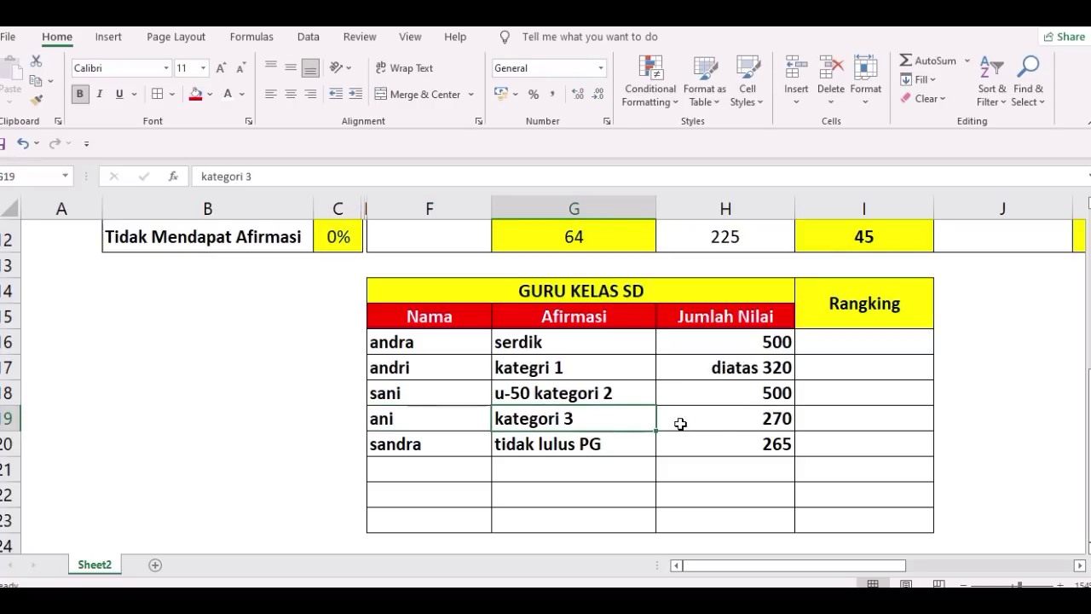
left_click(750, 421)
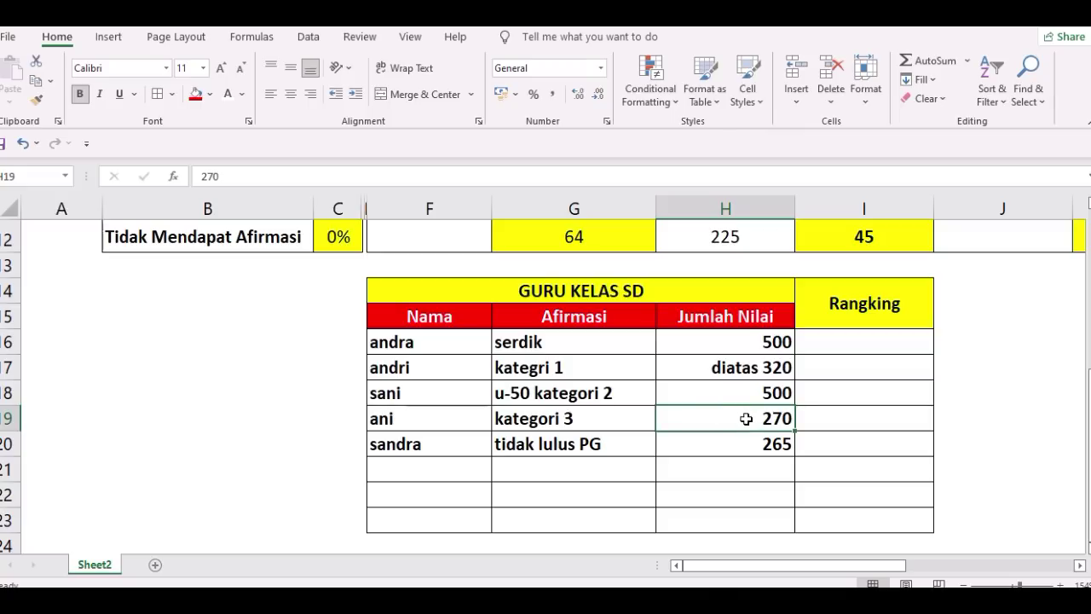
double_click(748, 421)
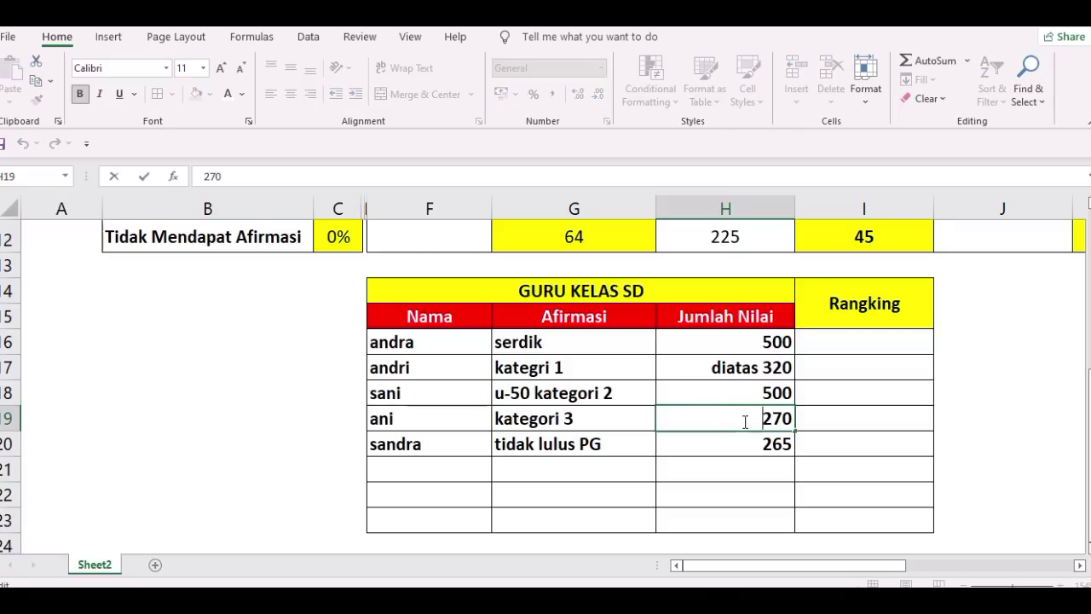
key("Return")
double_click(743, 418)
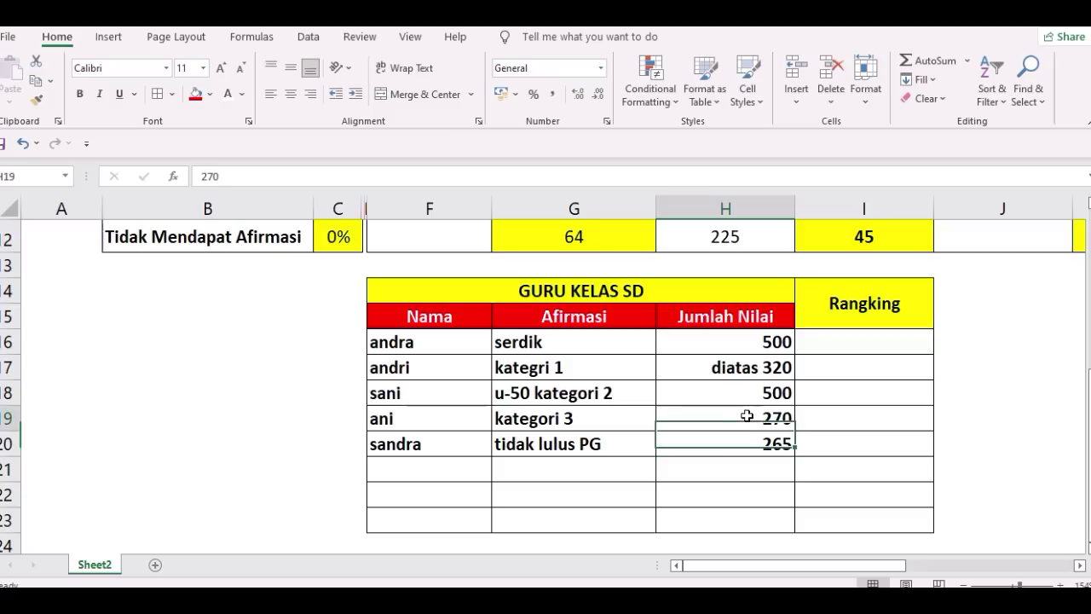
left_click(611, 421)
left_click(725, 467)
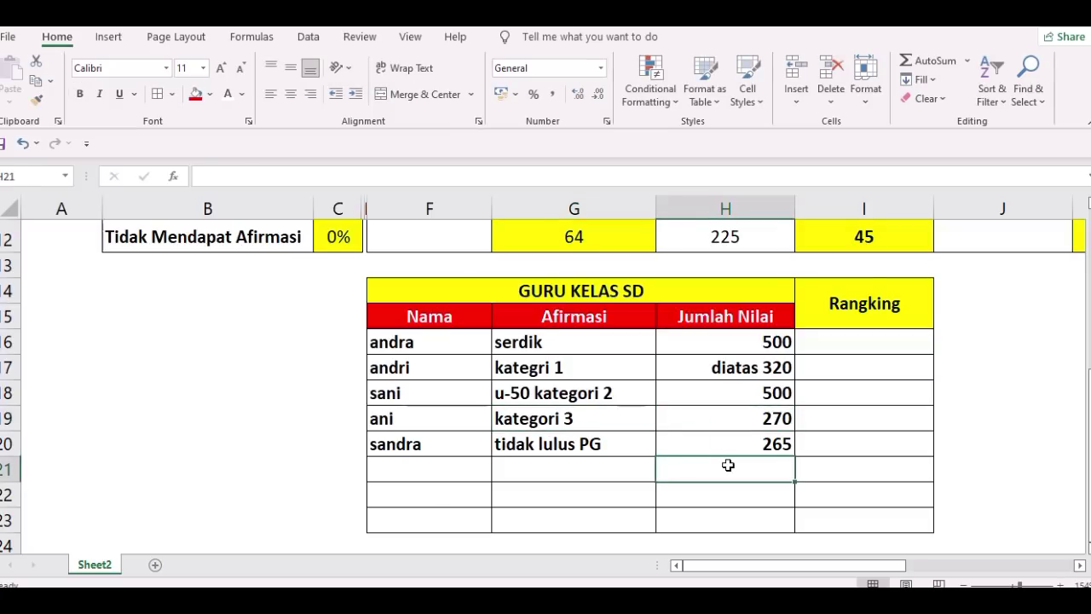
Step: Examine the guru kelas passing grades for the "Usia diatas 35 Th", "Honorer K2" and "Usia diatas 35 Th + THK2" rows
scroll(648, 461, "up", 2)
scroll(647, 461, "up", 1)
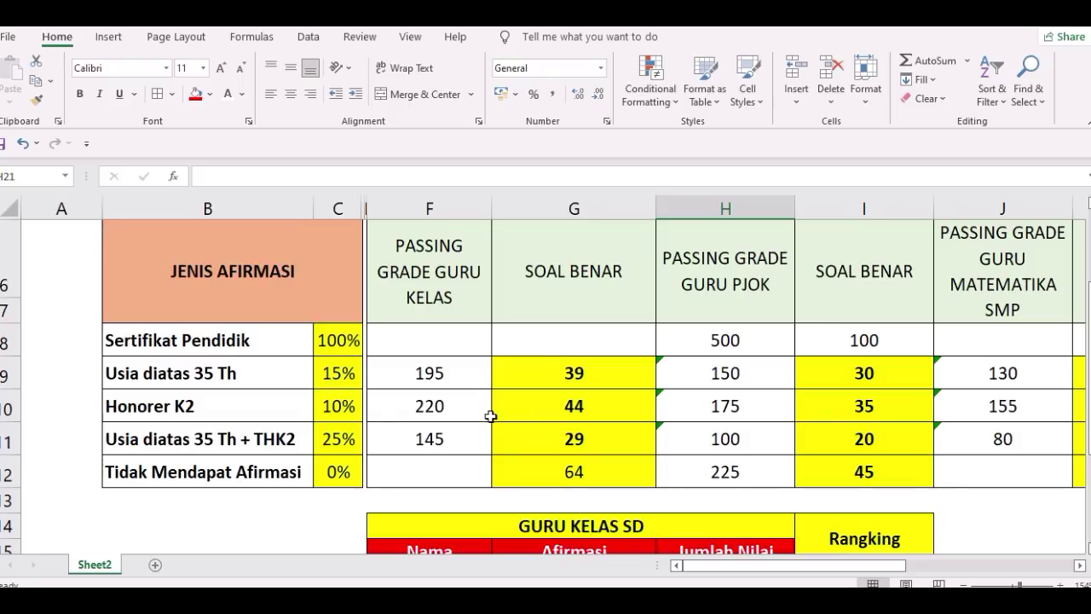
left_click(460, 375)
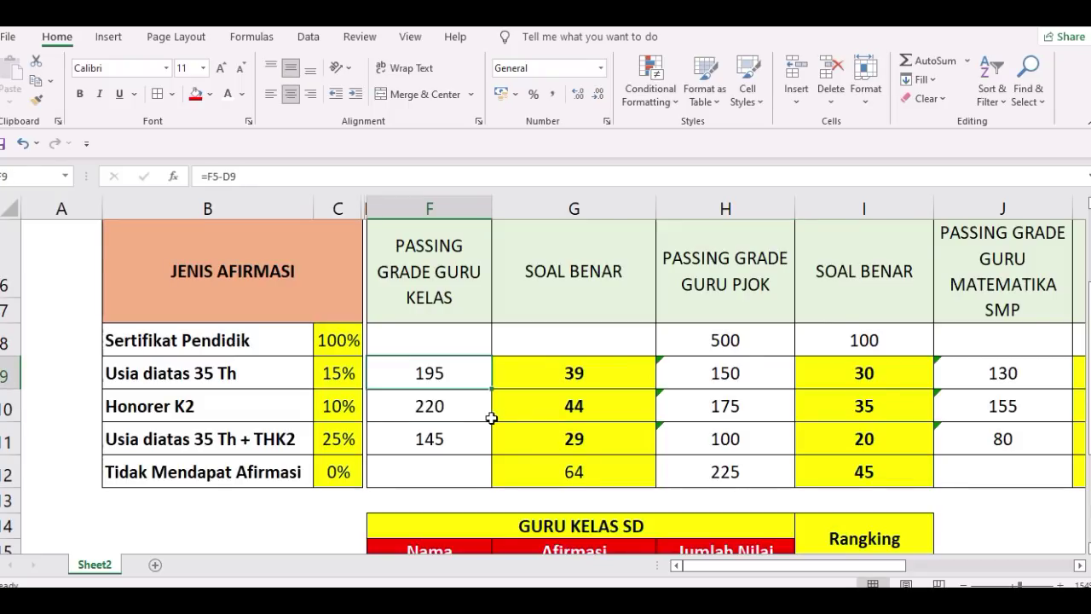
left_click(463, 419)
left_click(452, 441)
scroll(514, 404, "down", 2)
scroll(516, 403, "up", 2)
scroll(522, 399, "down", 2)
scroll(546, 403, "up", 1)
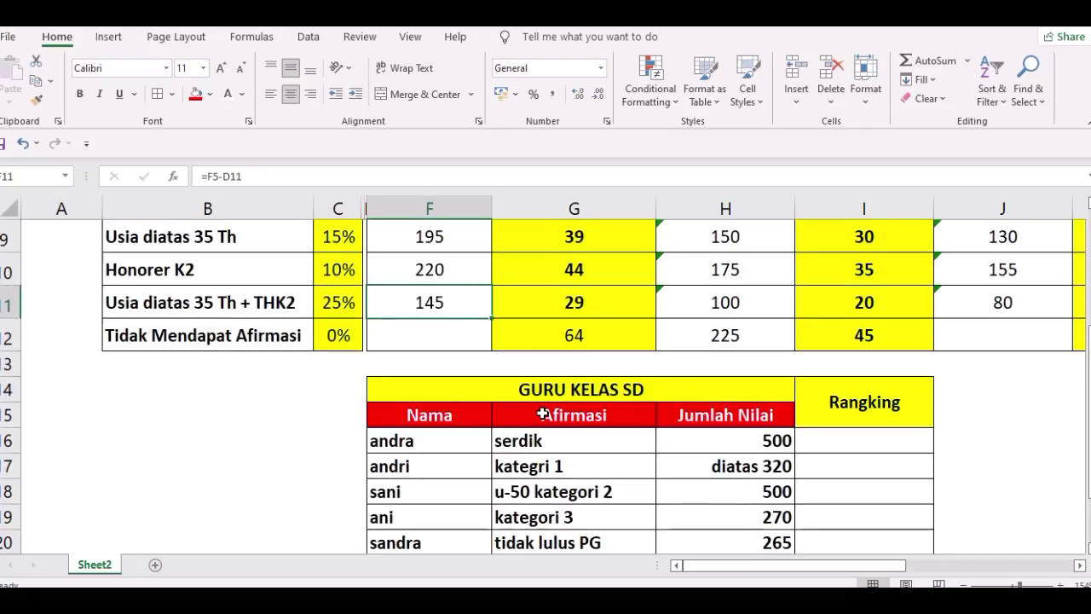
Step: Change the Jumlah Nilai entry of the "kategori 3" row in H19 to "diatas 270" and align it right
left_click(626, 499)
scroll(690, 417, "down", 2)
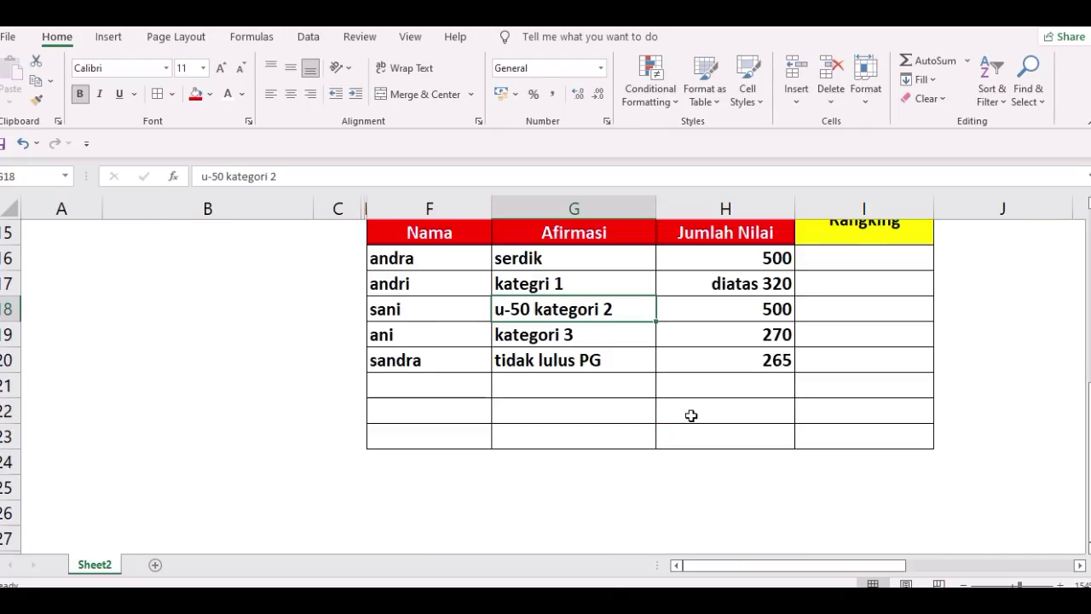
scroll(692, 415, "up", 1)
left_click(730, 424)
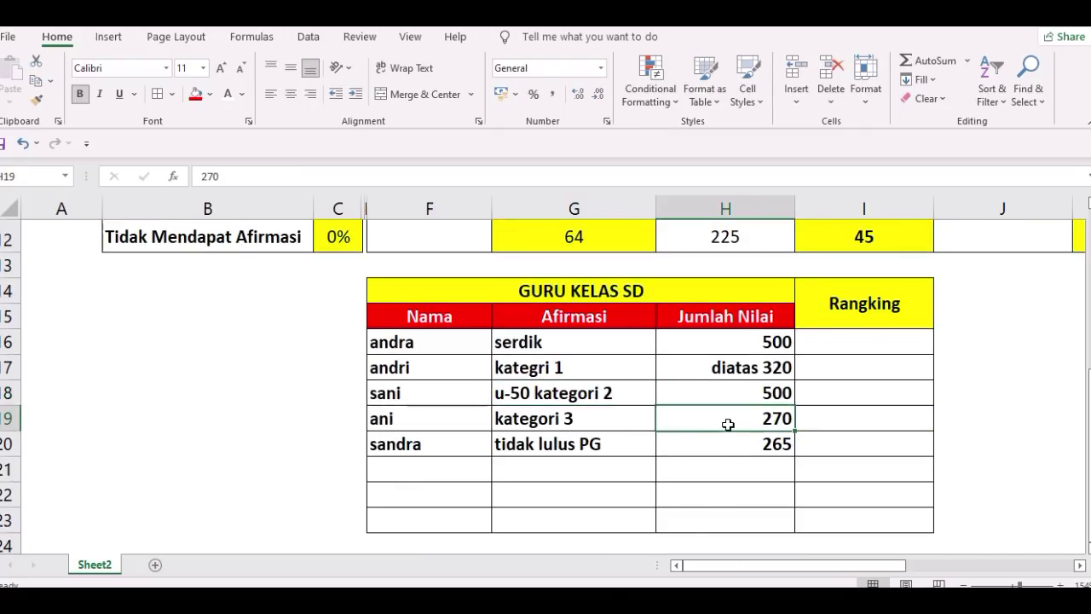
double_click(739, 421)
type("diat")
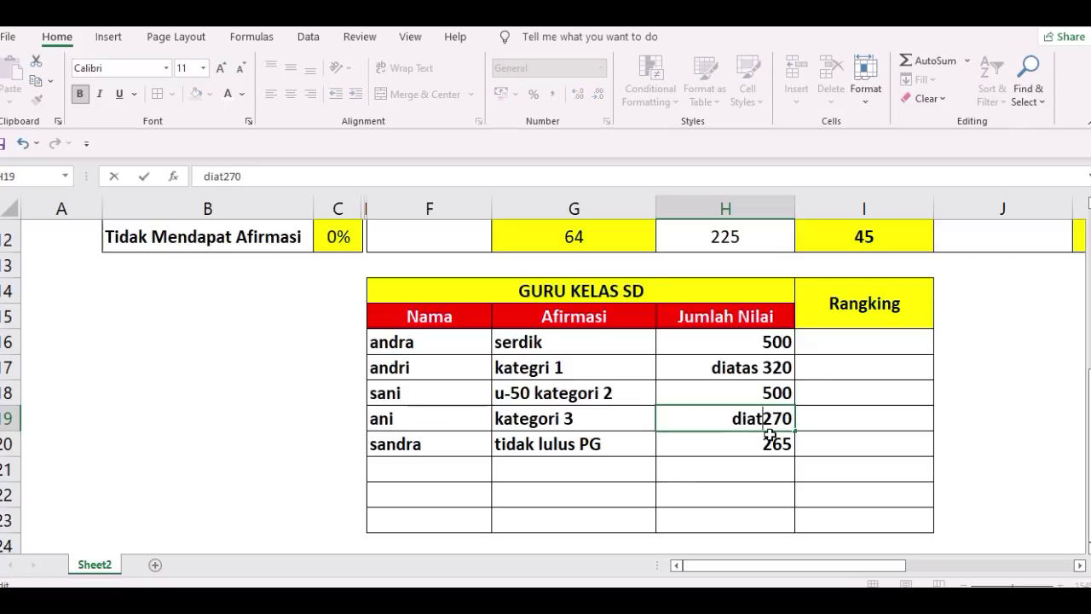
type("as")
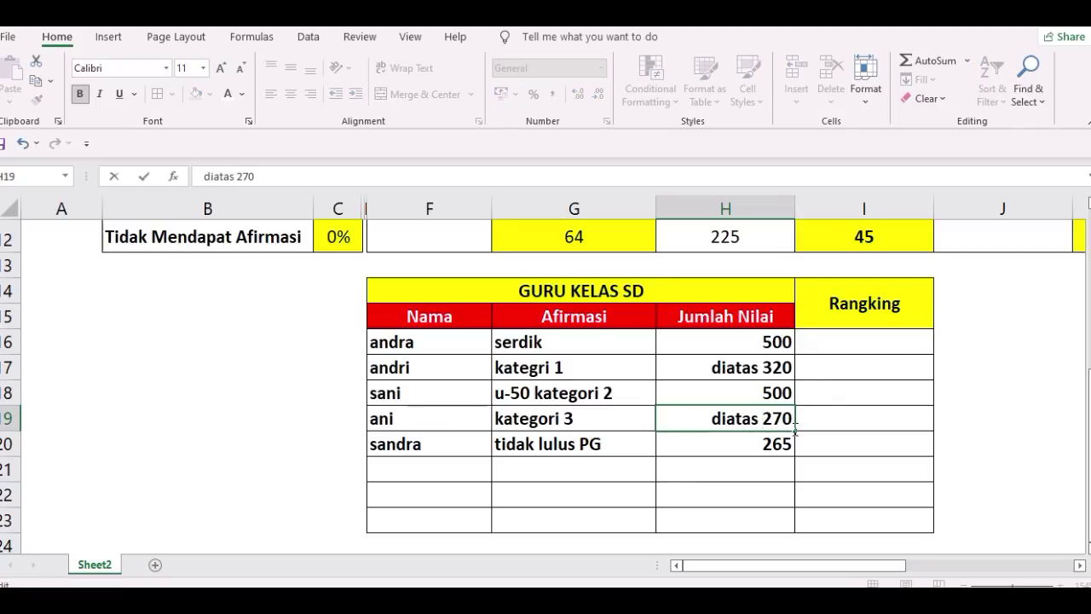
left_click(827, 414)
left_click(747, 419)
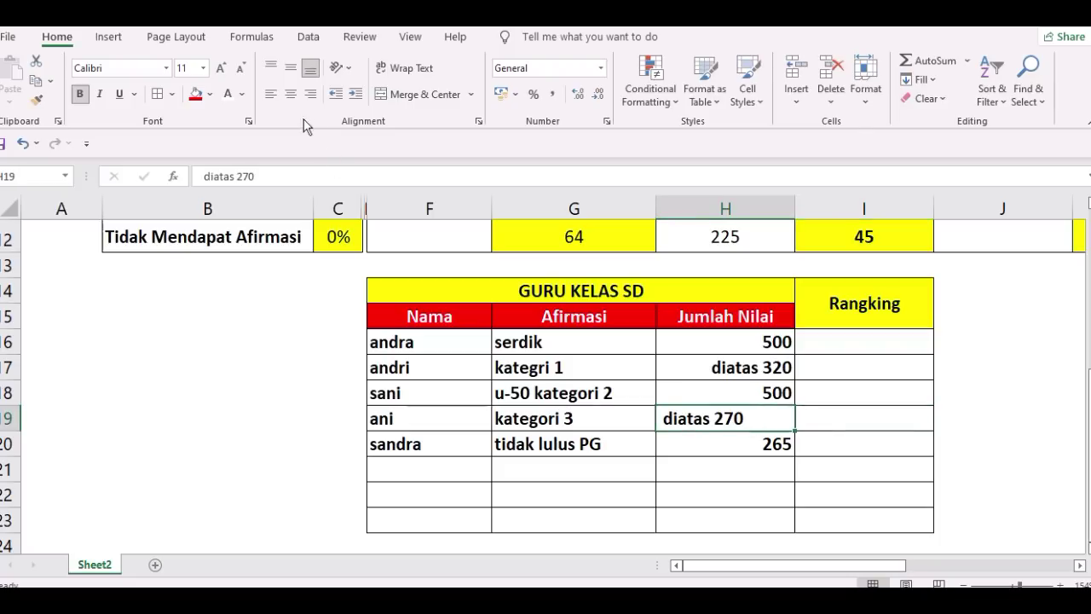
left_click(310, 93)
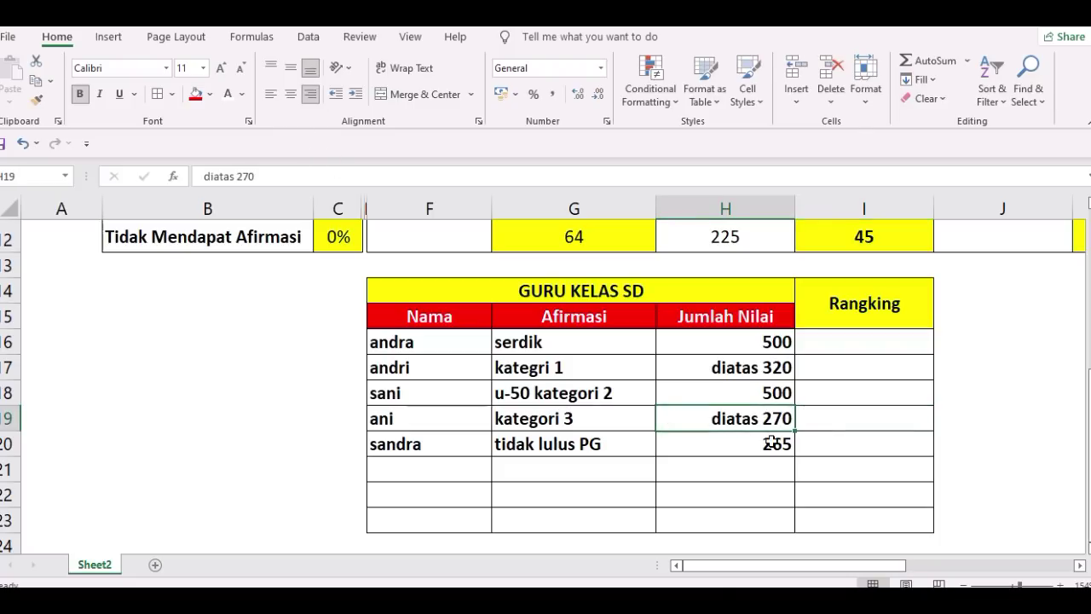
Step: Examine the name, affirmation and score entries in the "kategori 3" and "tidak lulus PG" rows of the GURU KELAS SD table
left_click(455, 424)
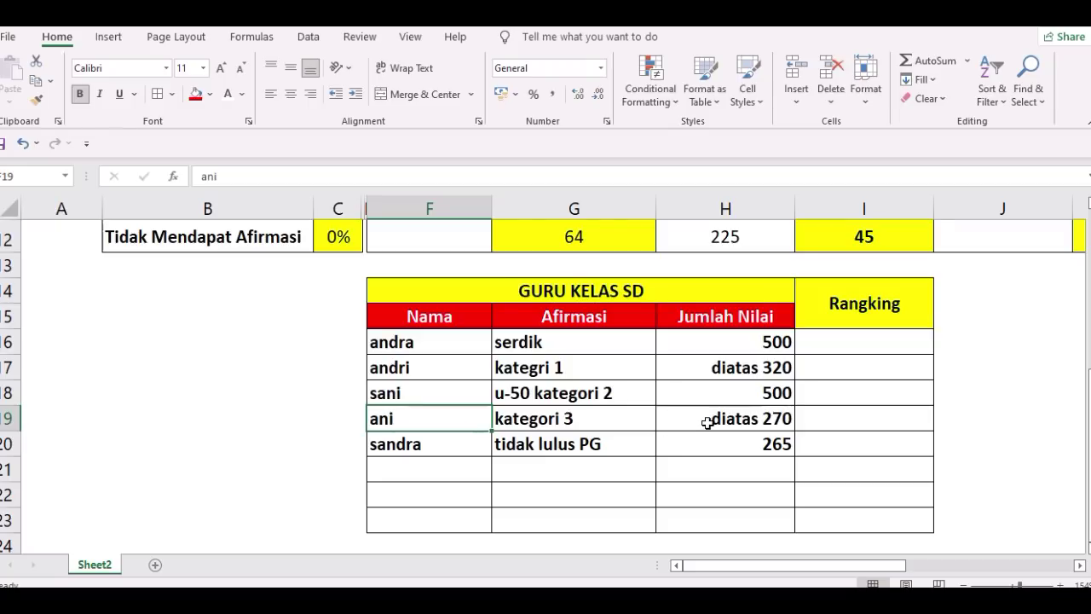
left_click(594, 418)
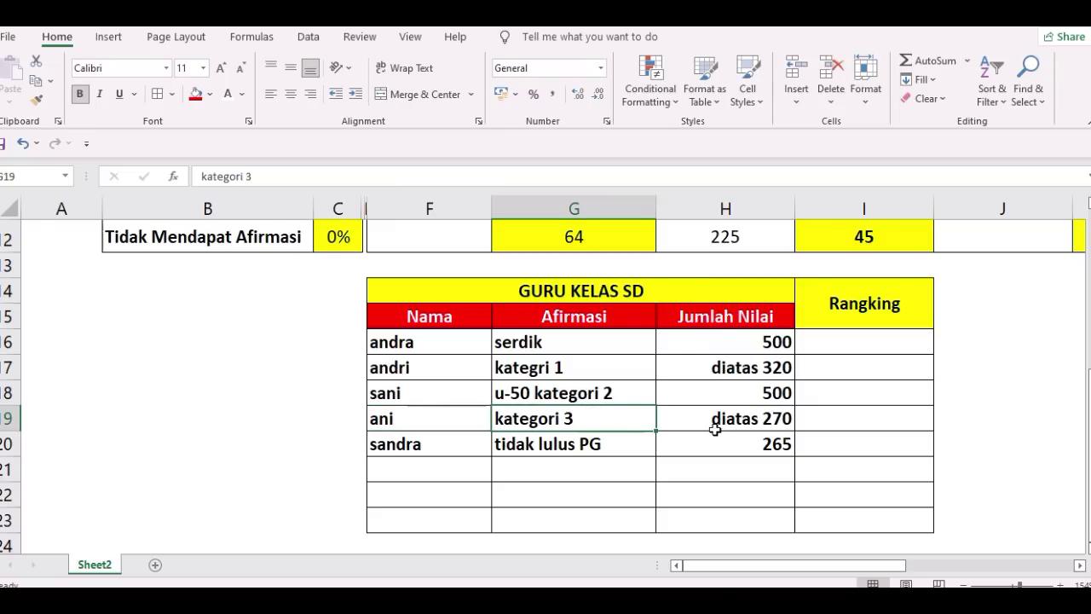
left_click(440, 447)
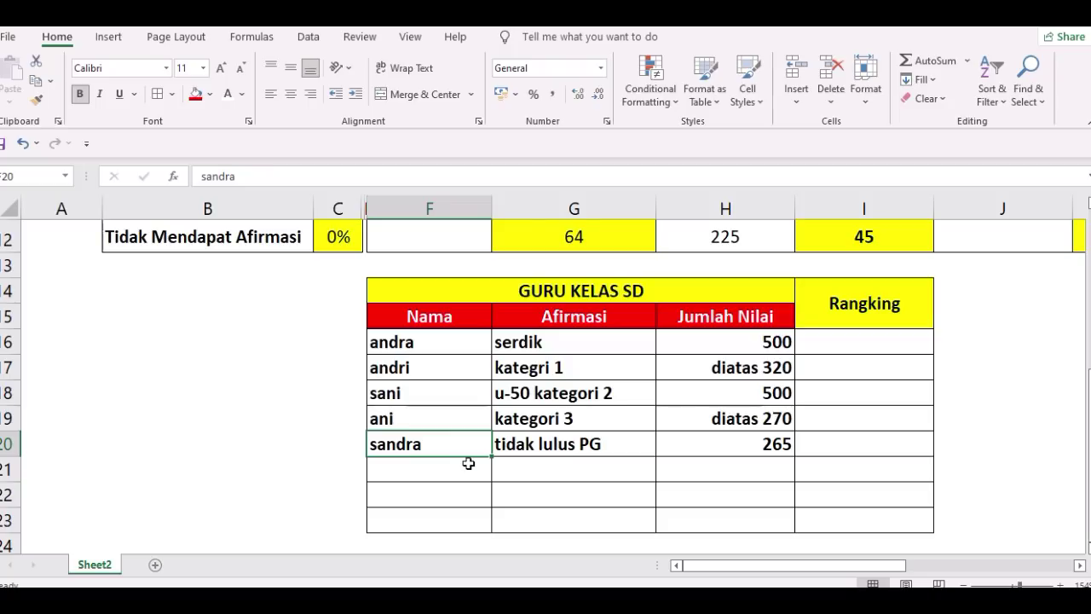
left_click(765, 444)
left_click(616, 441)
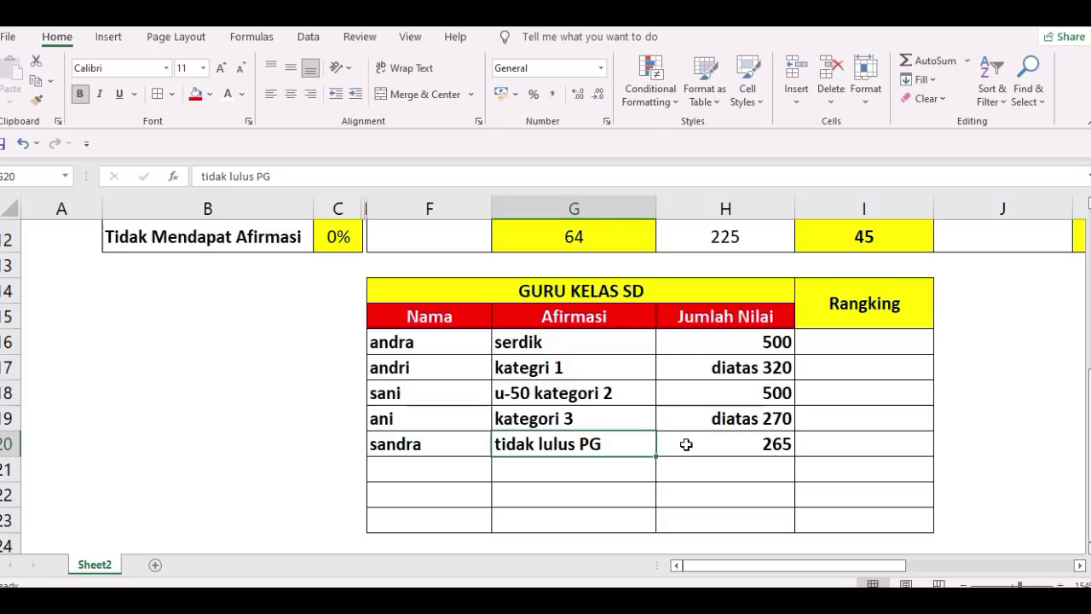
left_click(419, 445)
left_click(554, 445)
left_click(697, 445)
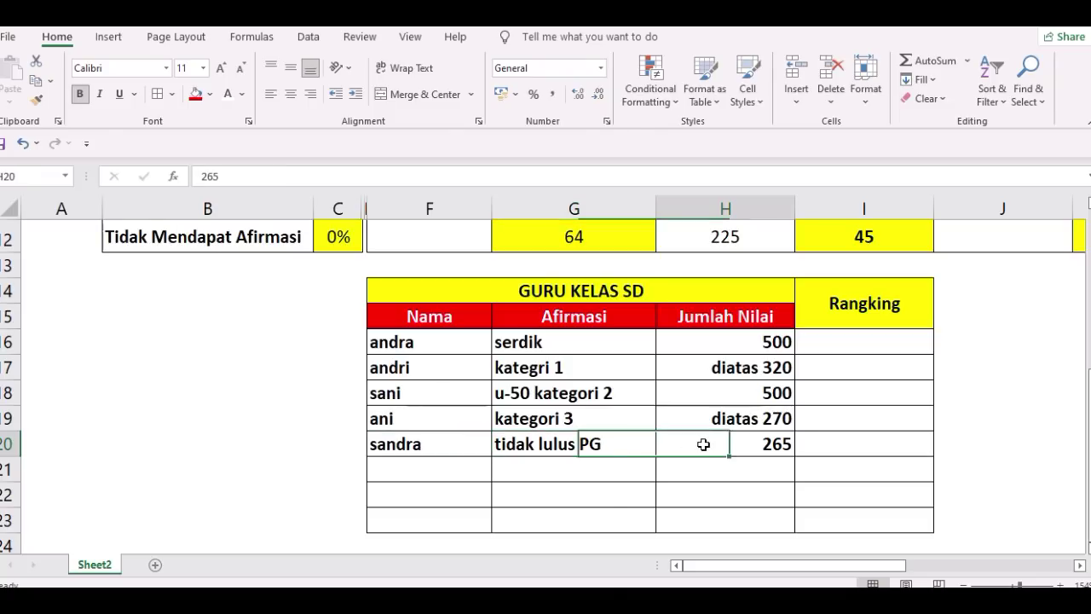
left_click(593, 445)
left_click(772, 449)
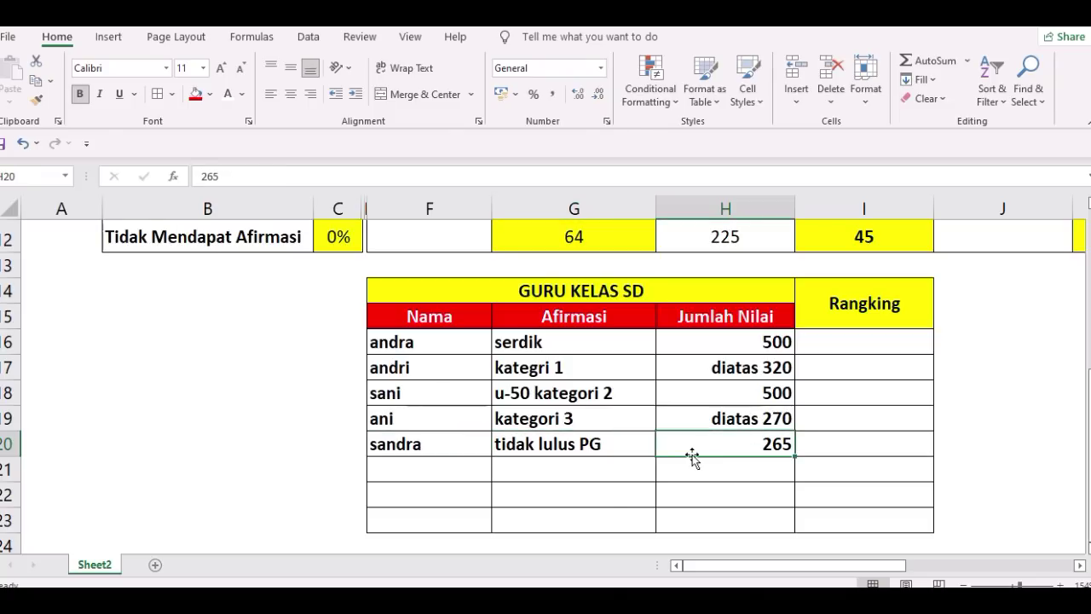
left_click(757, 418)
left_click(842, 428)
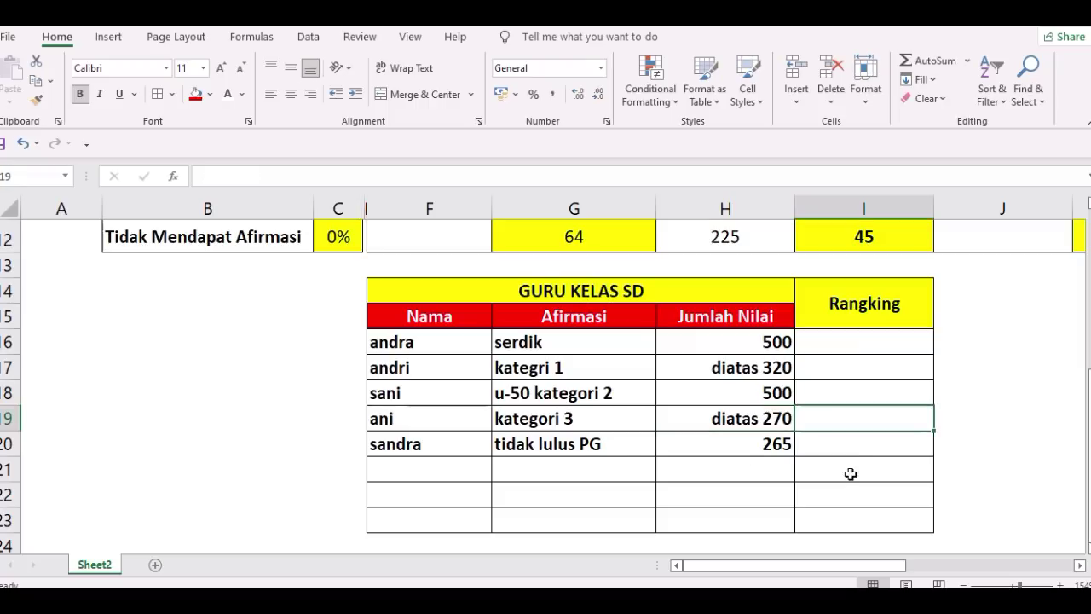
Step: Compare the names, affirmation categories and Jumlah Nilai entries across the participant rows of the GURU KELAS SD table
left_click(545, 440)
left_click(516, 414)
left_click(419, 371)
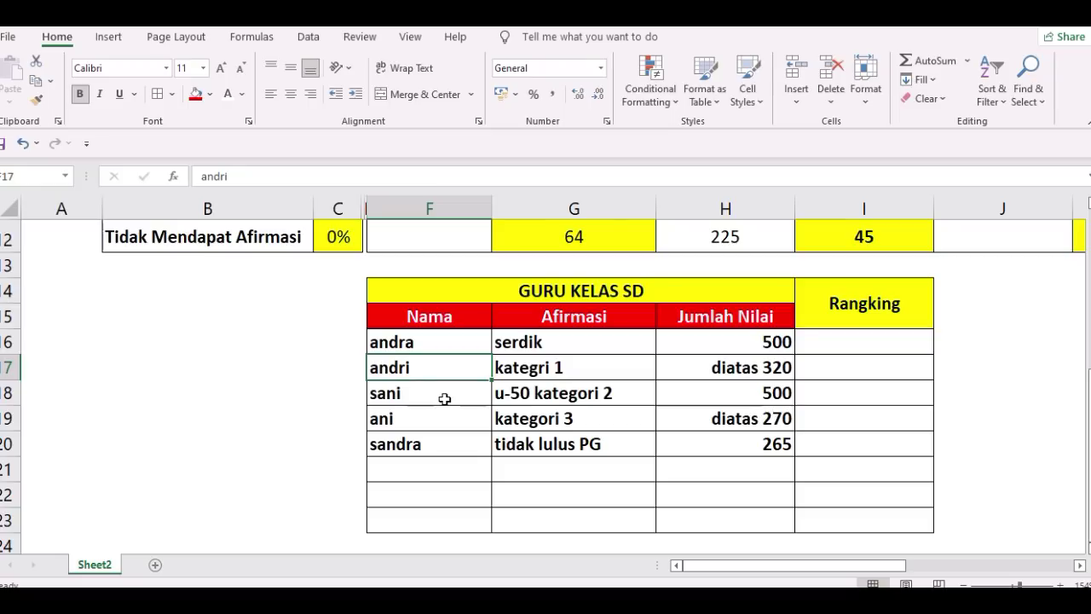
left_click(444, 397)
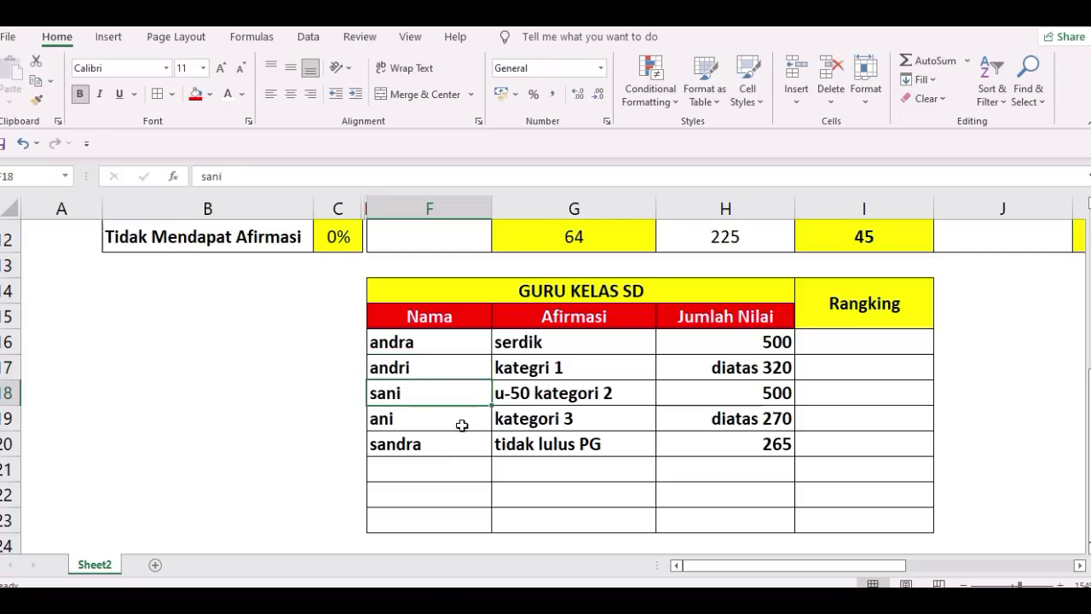
left_click(449, 489)
left_click(446, 464)
left_click(501, 363)
left_click(609, 418)
left_click(607, 445)
left_click(739, 354)
left_click(738, 389)
key("Down")
key("Down")
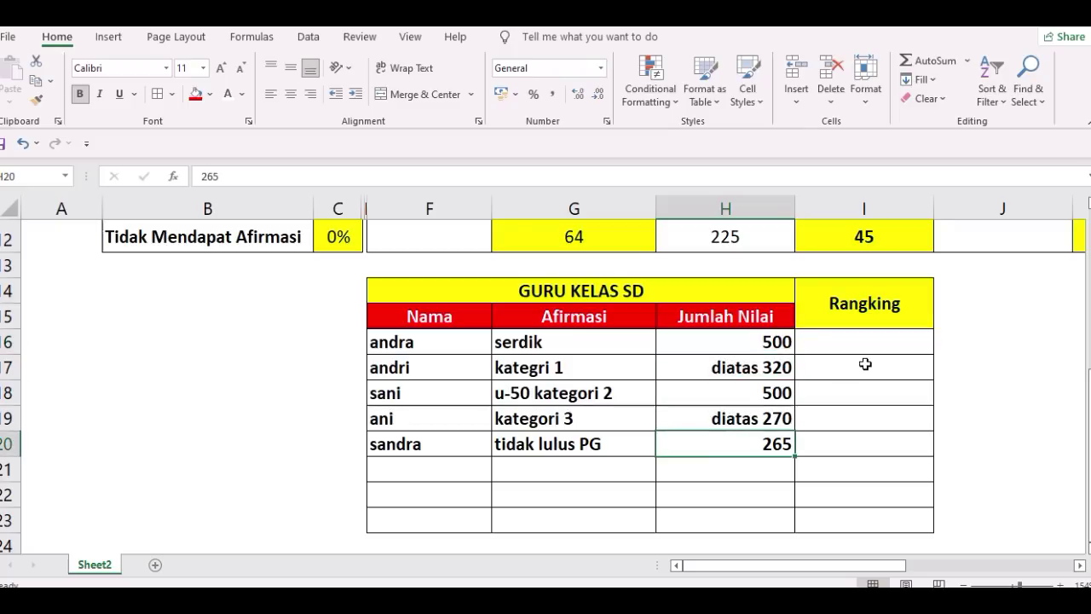
left_click(675, 416)
left_click(721, 365)
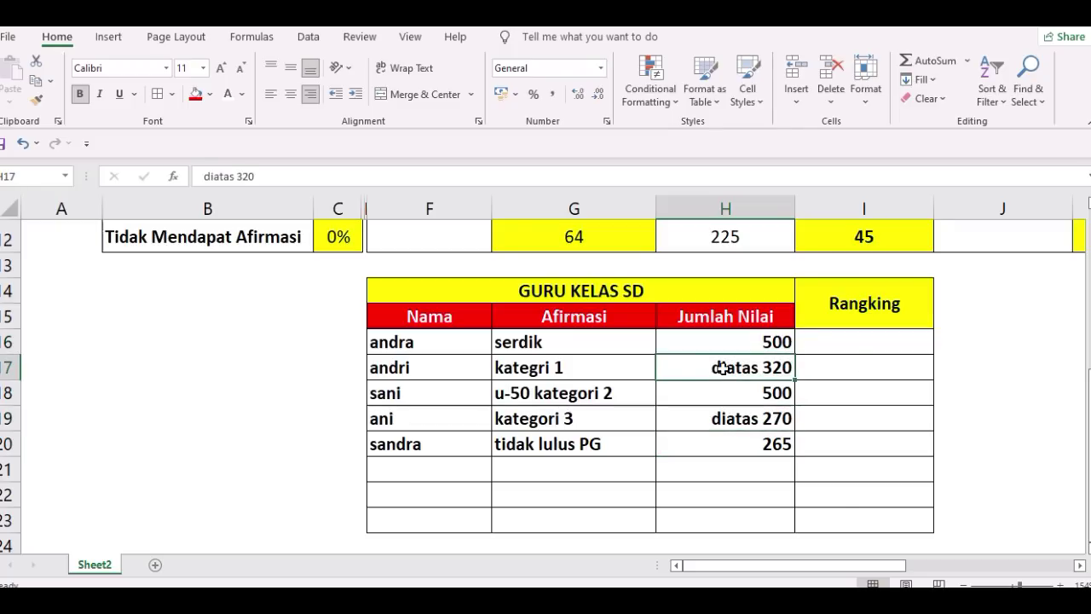
left_click(560, 368)
left_click(479, 394)
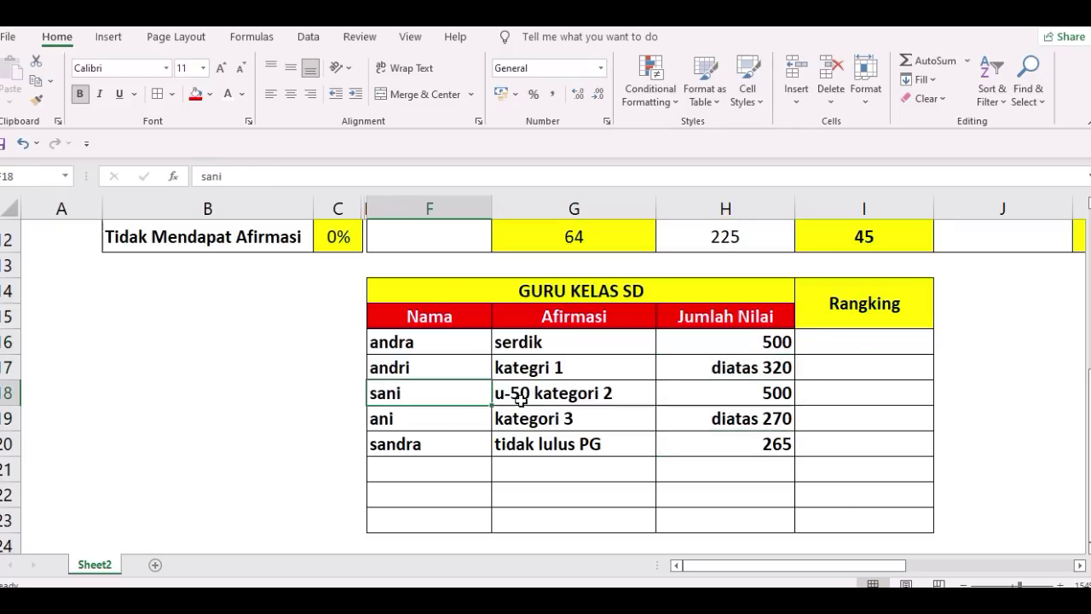
Step: Set the Rangking of the "serdik" row in I16 to 1
left_click(871, 344)
type("1")
key("Return")
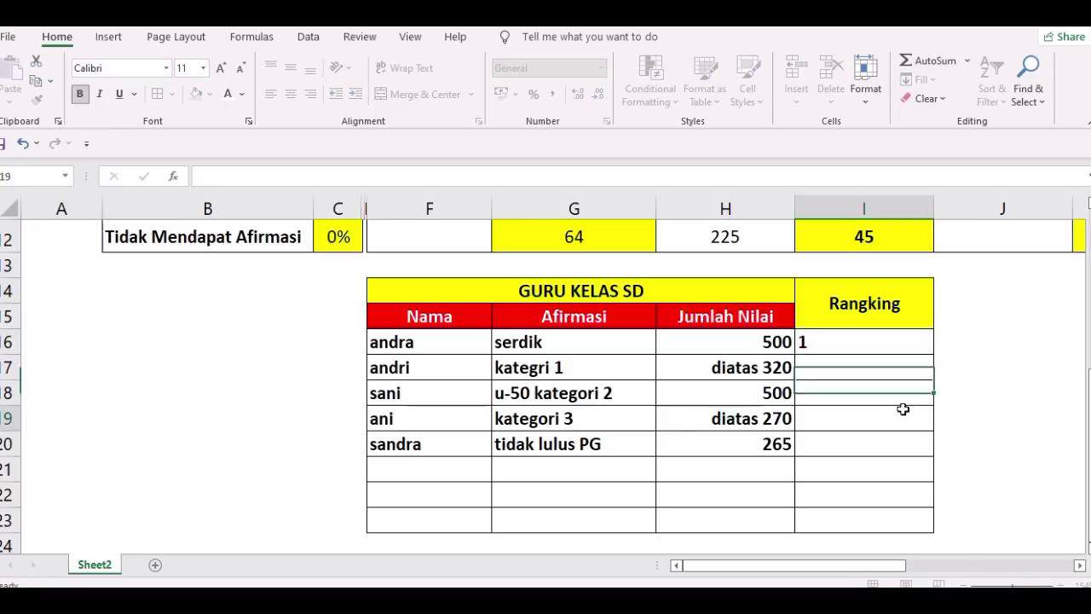
Step: Compare the score and ranking cells of the "serdik" row with those of the "kategri 1" row
left_click(554, 441)
left_click(463, 345)
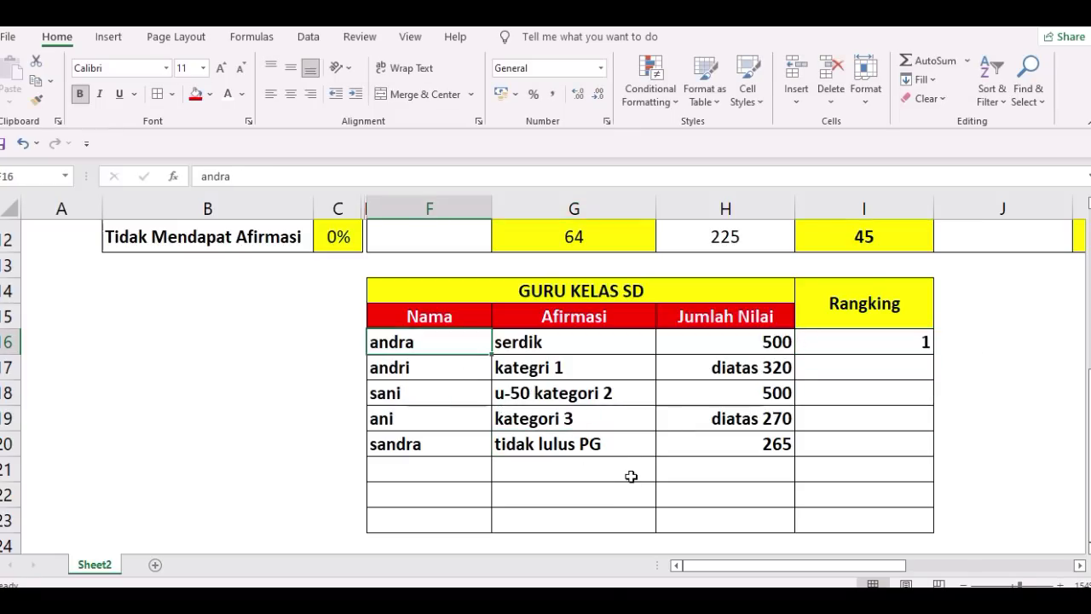
left_click(641, 388)
left_click(853, 368)
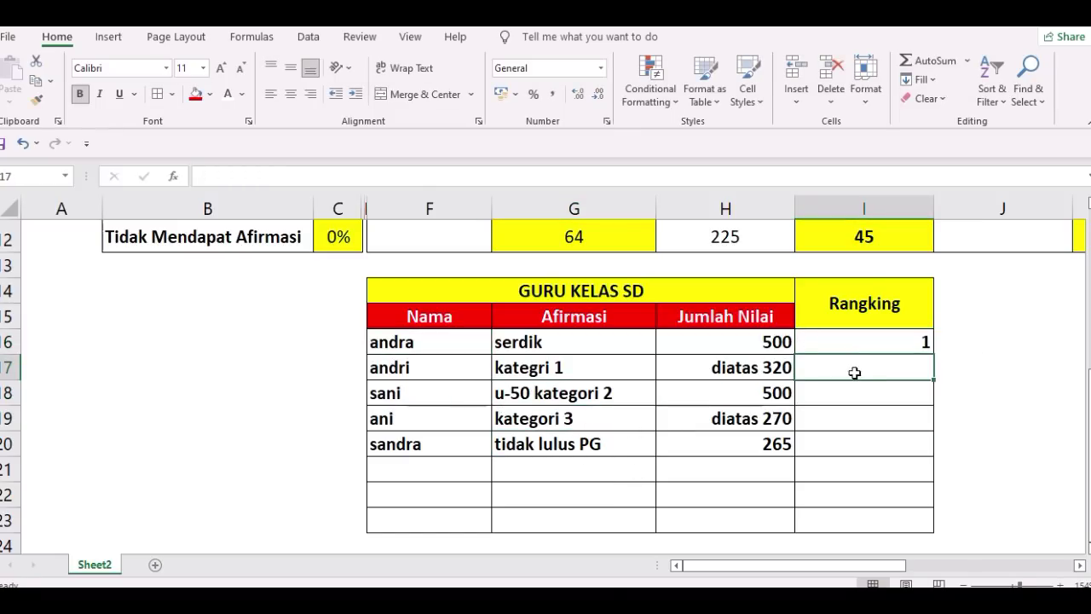
left_click(866, 344)
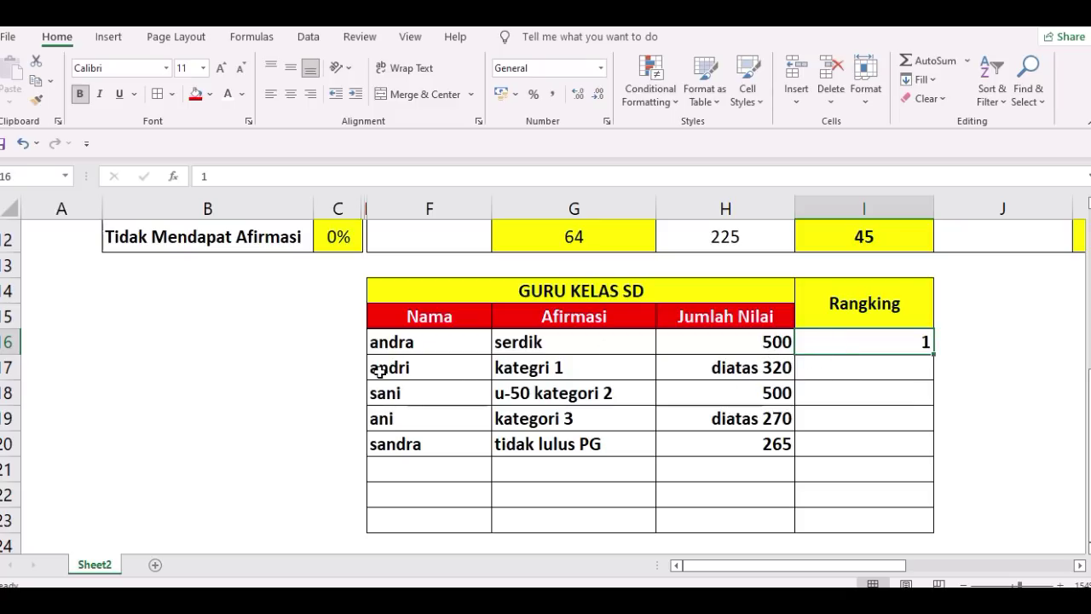
left_click(399, 376)
left_click(766, 374)
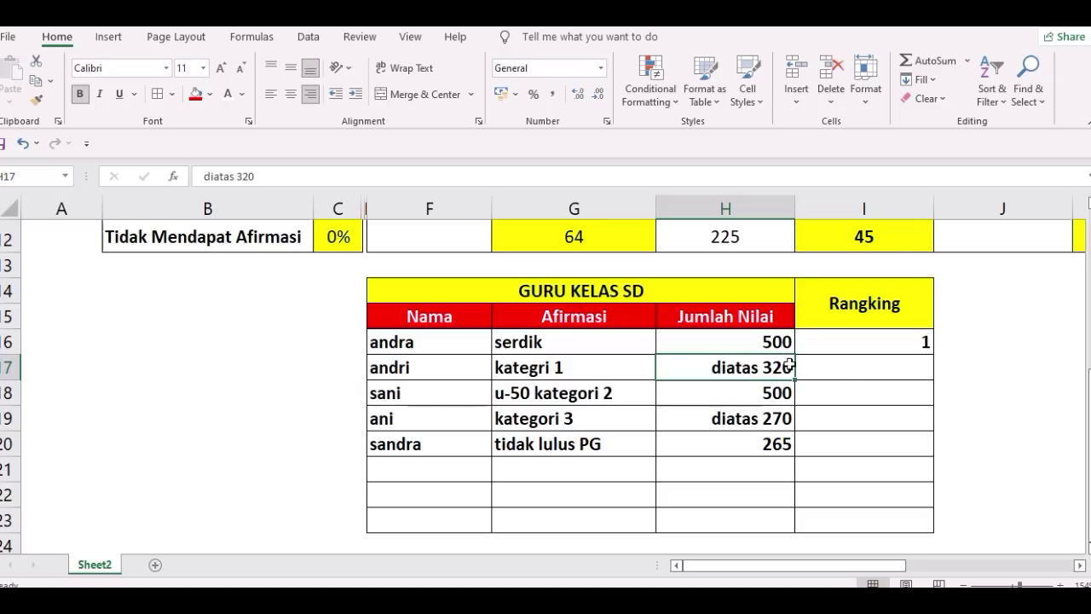
left_click(845, 367)
left_click(844, 349)
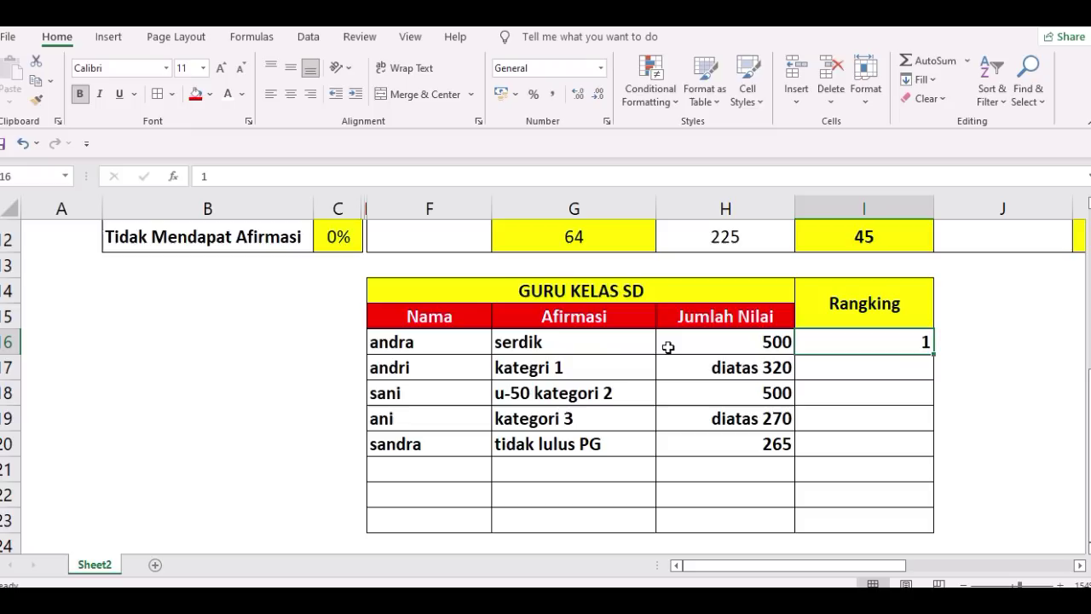
left_click(722, 344)
left_click(764, 370)
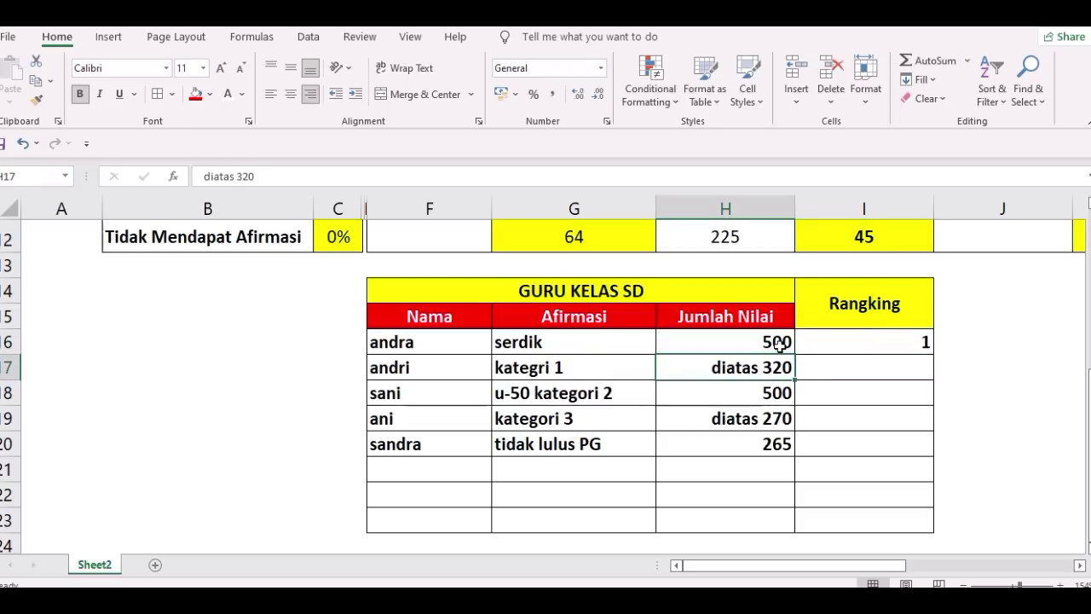
left_click(780, 347)
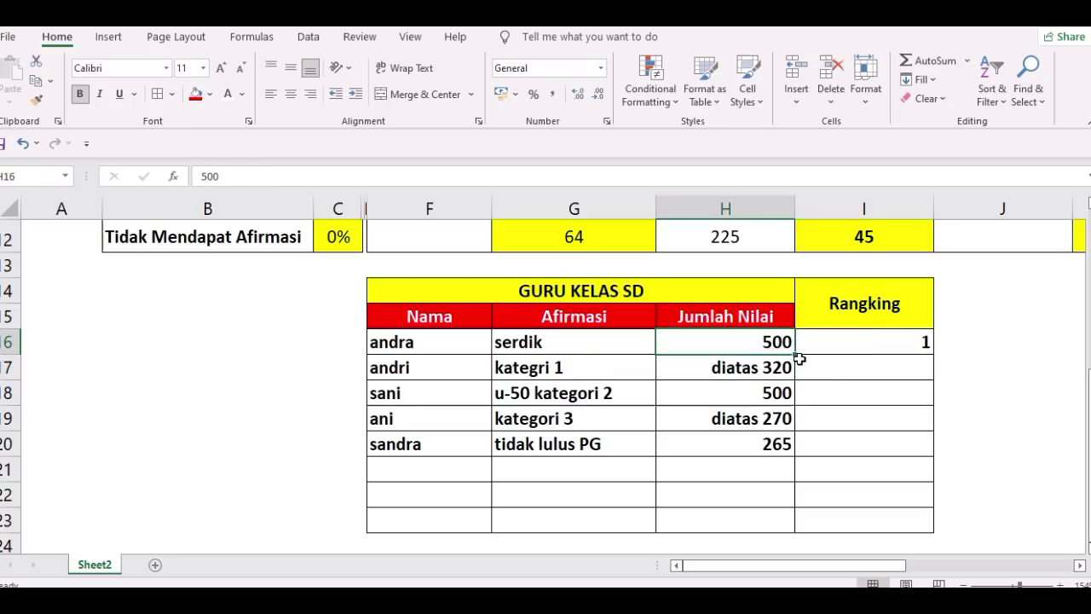
Step: Set the Rangking of the "kategri 1" row in I17 to 2
left_click(457, 373)
left_click(854, 377)
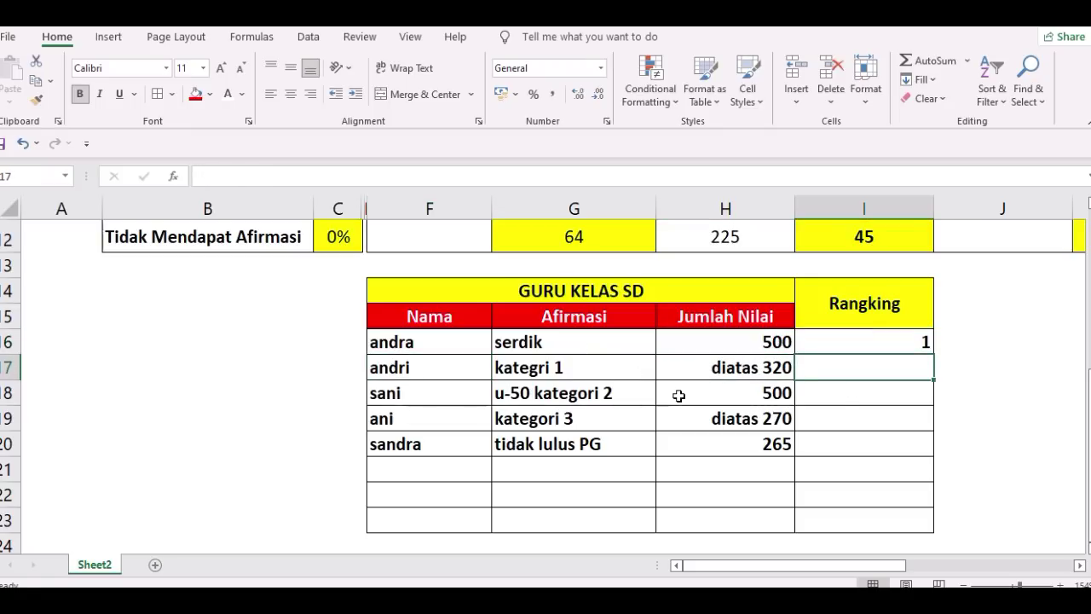
type("2")
Step: Review the "kategri 1" row's name, score and ranking against the other rows and the unfilled Rangking cells
left_click(733, 418)
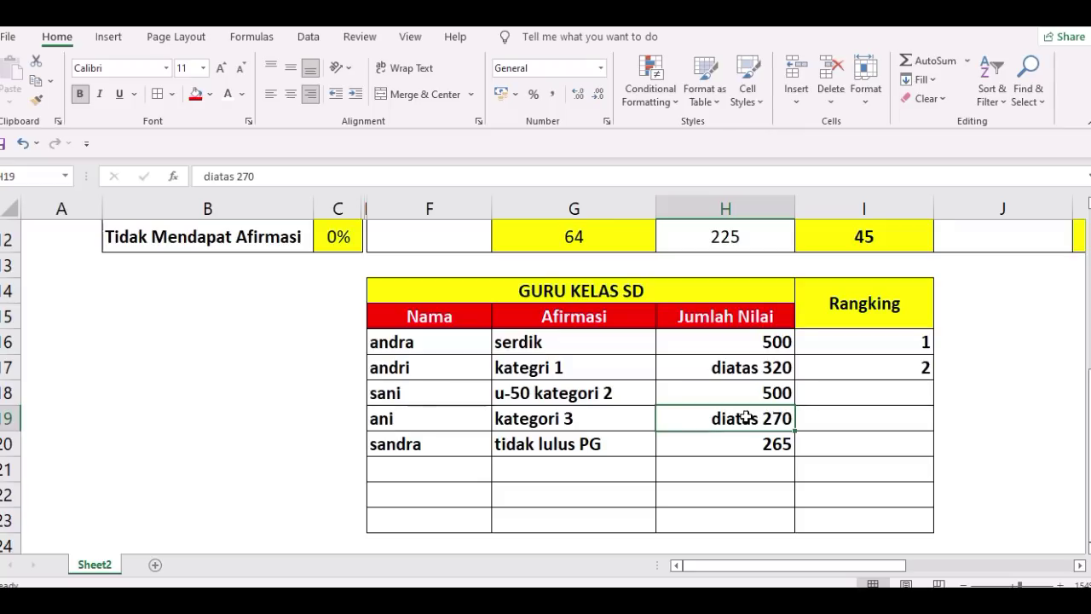
left_click(719, 397)
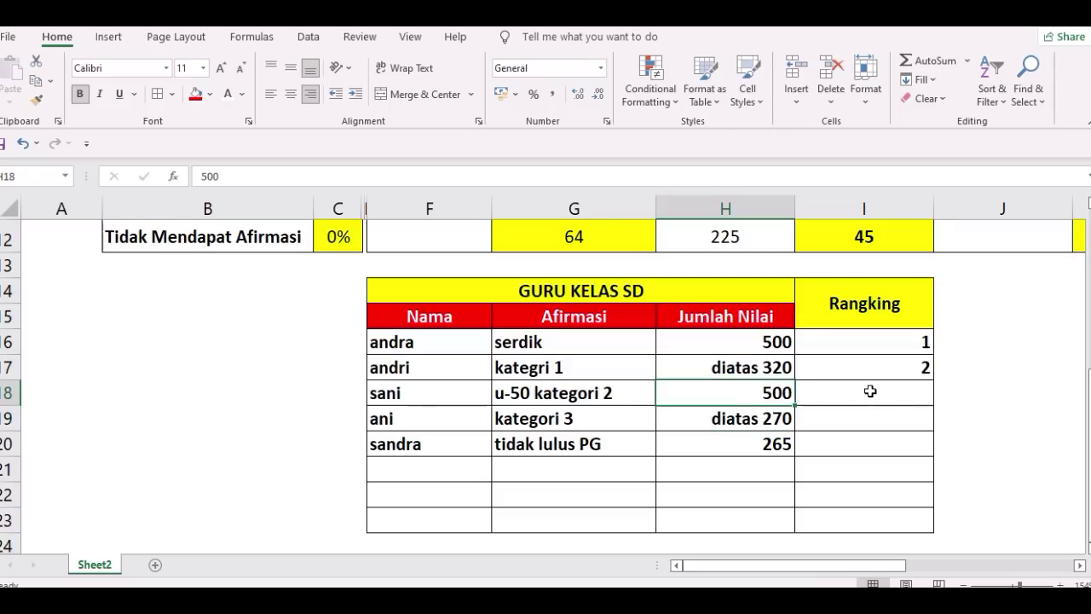
left_click(564, 367)
left_click(899, 371)
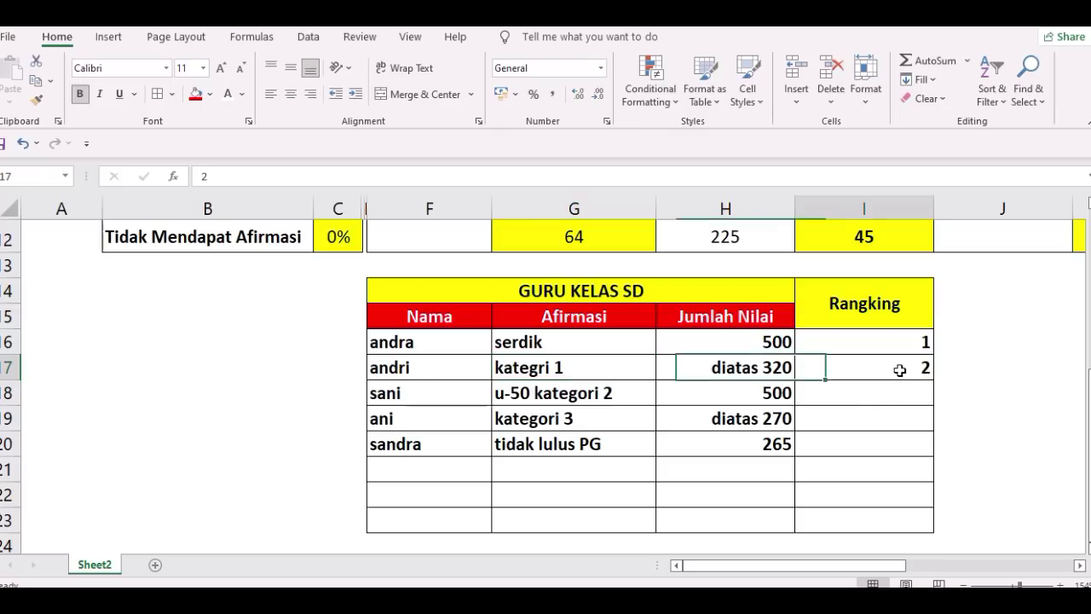
left_click(380, 369)
left_click(750, 368)
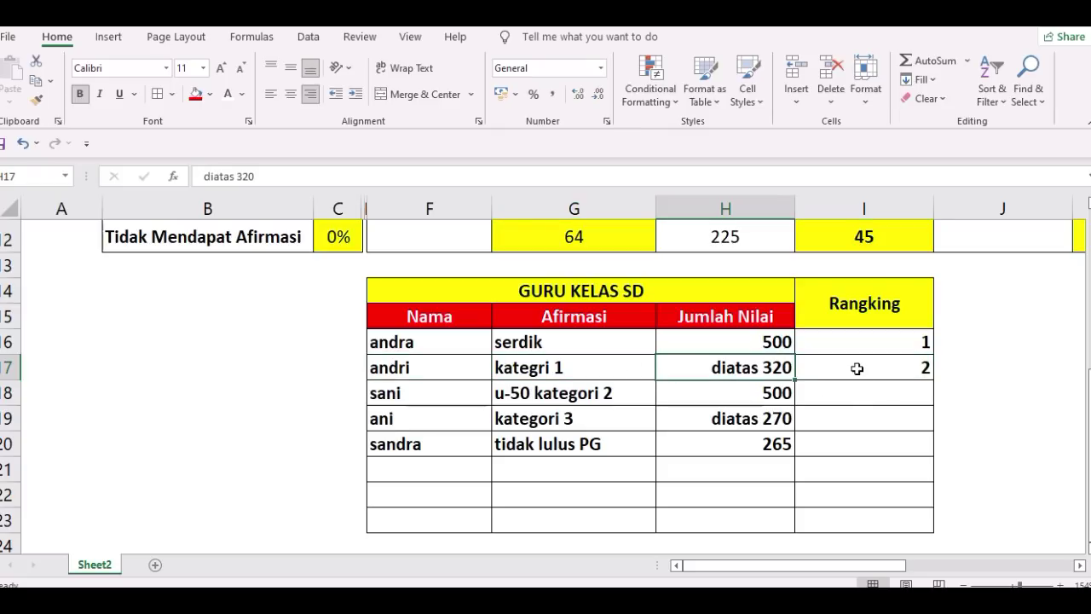
left_click(852, 367)
left_click(843, 417)
key("Down")
key("Down")
left_click(434, 347)
left_click(433, 366)
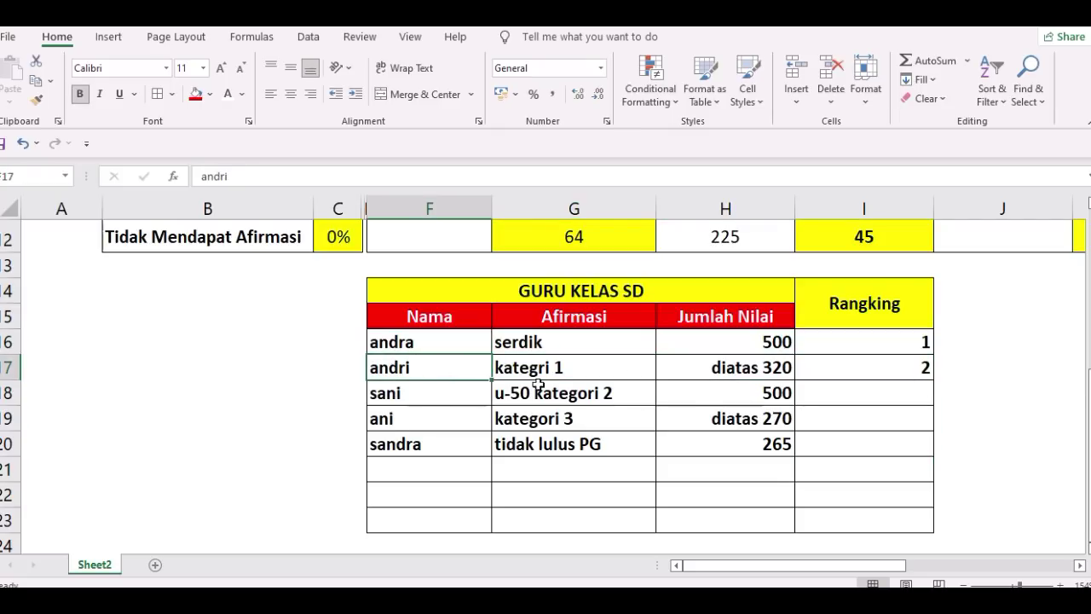
Step: Compare the score and Rangking cells of the "serdik" and "kategri 1" rows in rows 16 and 17
key("Down")
key("Right")
key("Right")
left_click_drag(886, 346, 886, 368)
left_click(726, 367)
left_click_drag(440, 342, 738, 366)
left_click(574, 444)
left_click_drag(10, 342, 13, 370)
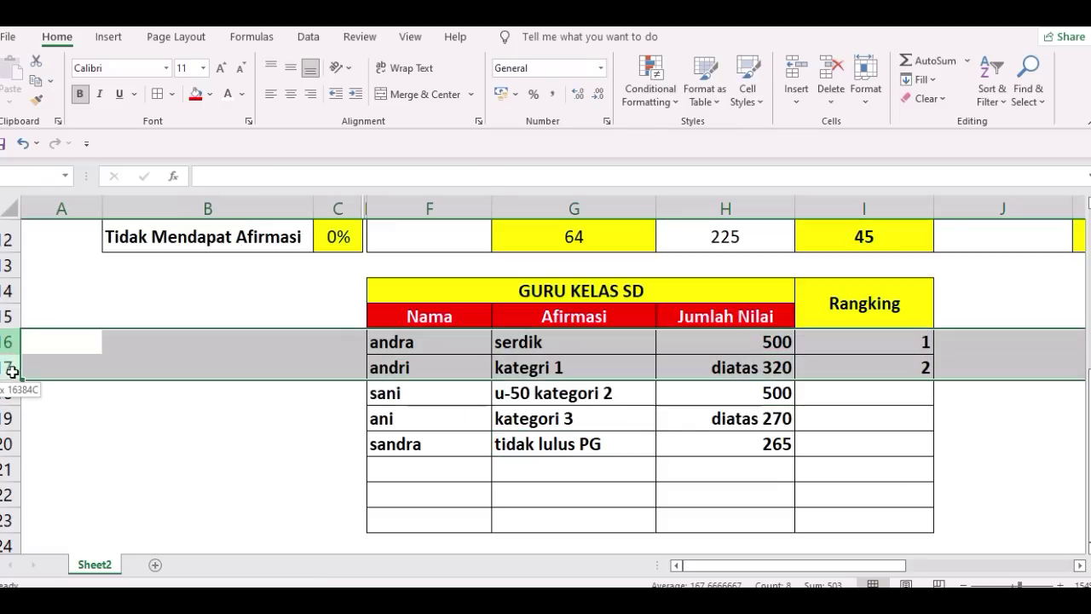
right_click(14, 374)
left_click(814, 467)
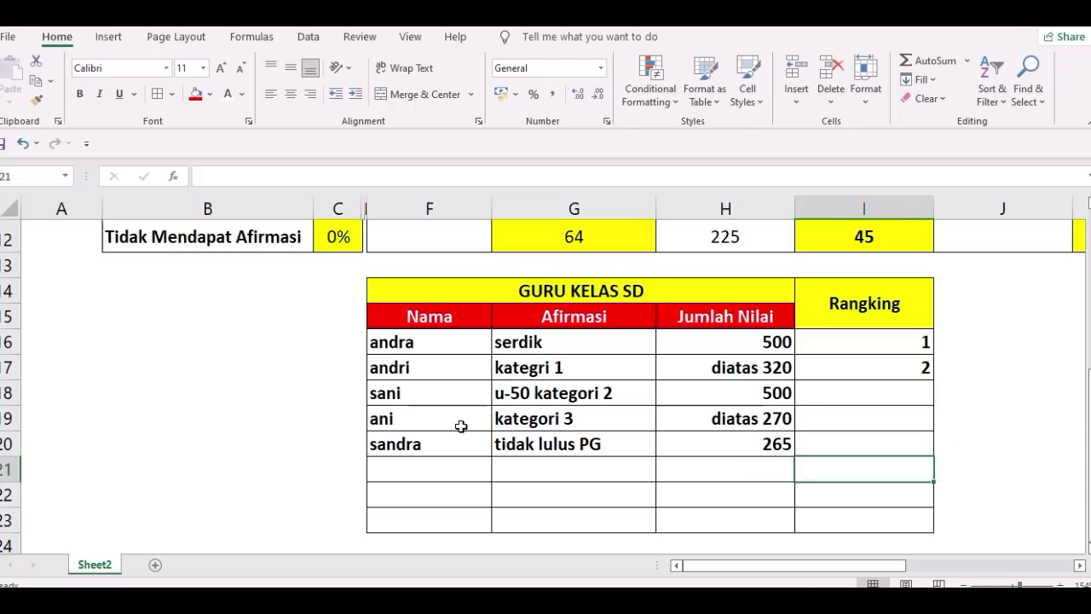
left_click_drag(7, 344, 10, 369)
right_click(14, 368)
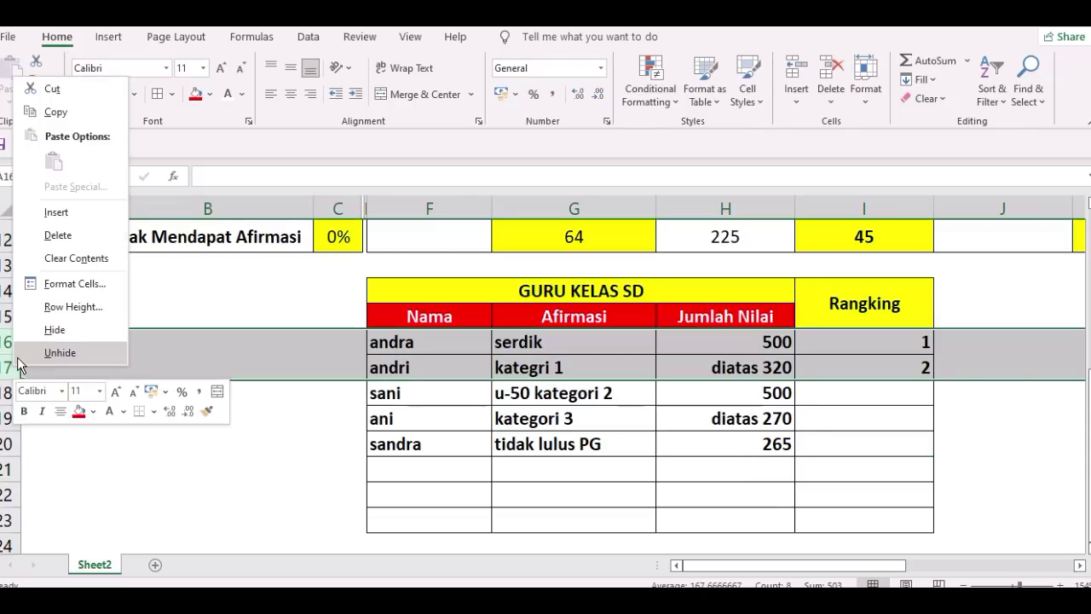
key("Escape")
Step: Set the Rangking of the "u-50 kategori 2" row in I18 to 3
left_click(429, 395)
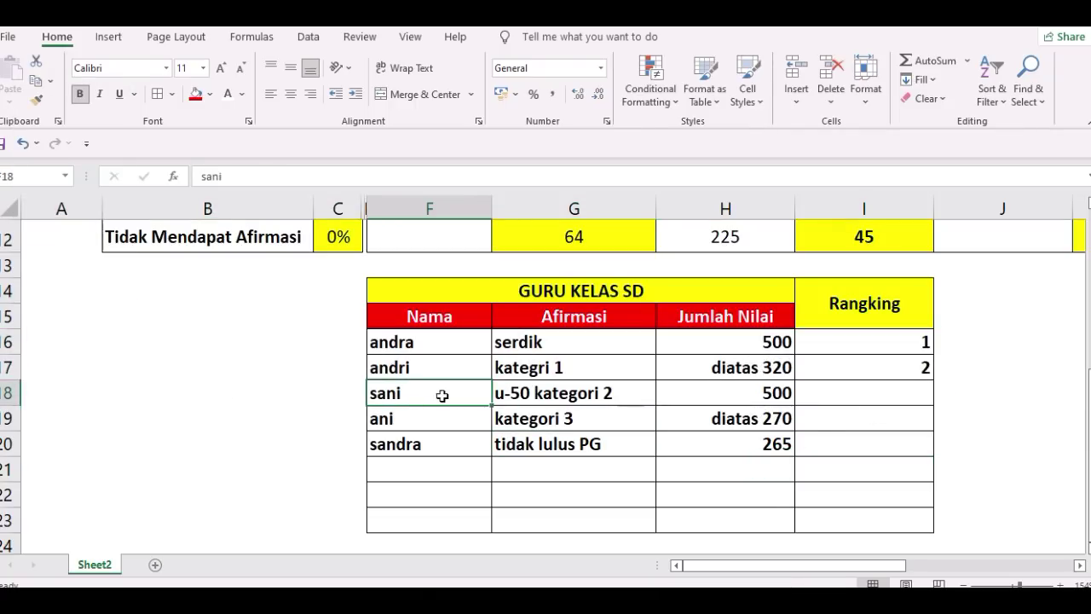
left_click(559, 388)
left_click(687, 389)
left_click(473, 389)
left_click(836, 397)
left_click(995, 295)
left_click(985, 342)
left_click(431, 393)
left_click(561, 394)
left_click(874, 404)
type("3")
left_click(594, 441)
Step: Set the Rangking of the "kategori 3" row in I19 to 4 and of the "tidak lulus PG" row in I20 to 5
left_click(445, 418)
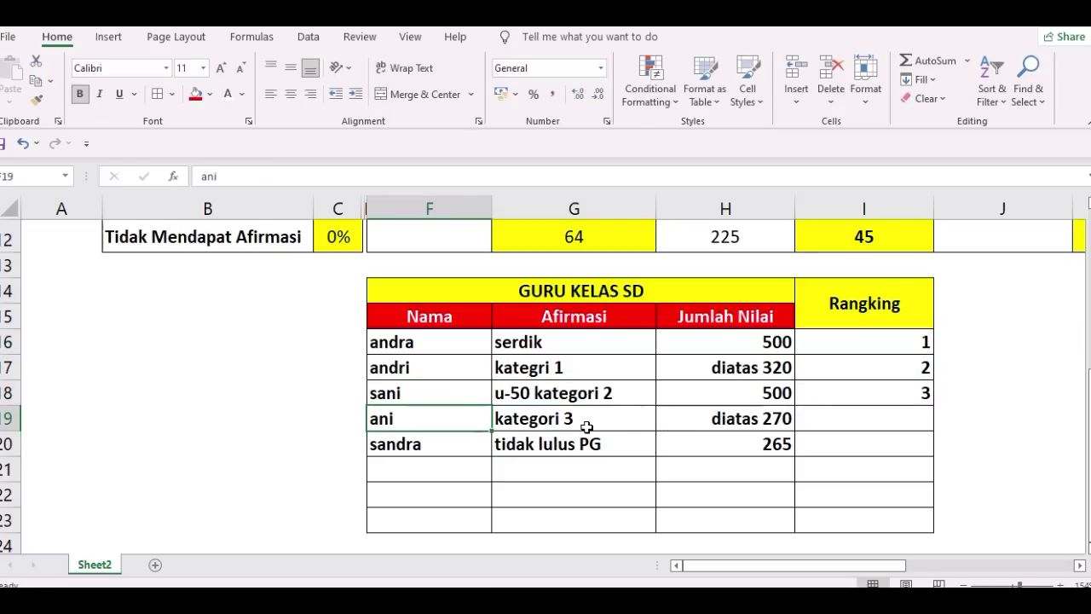
left_click(783, 445)
left_click(842, 418)
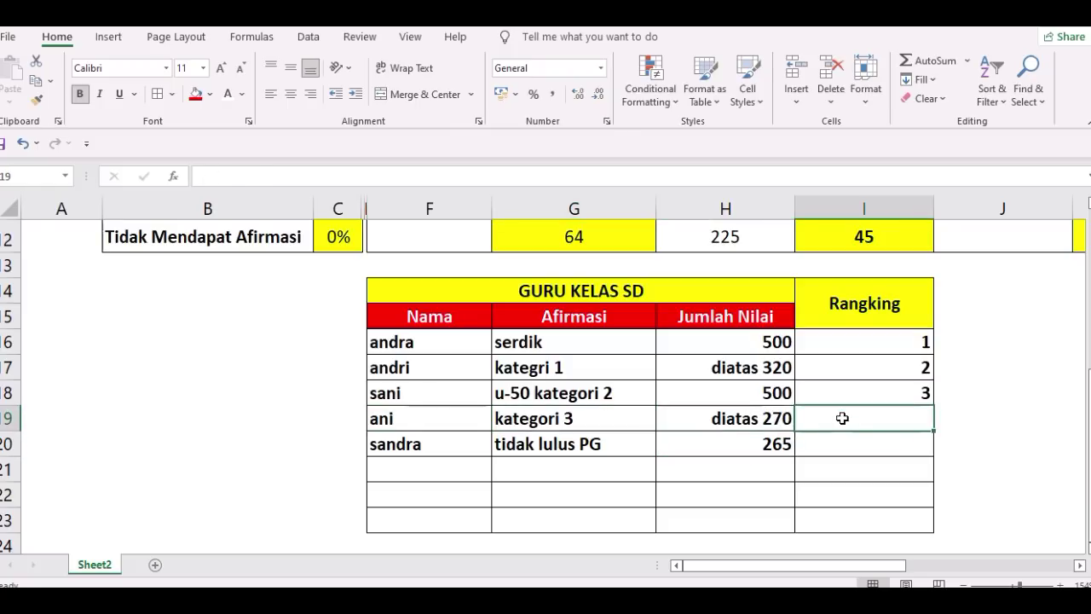
type("4")
left_click(399, 444)
left_click(871, 447)
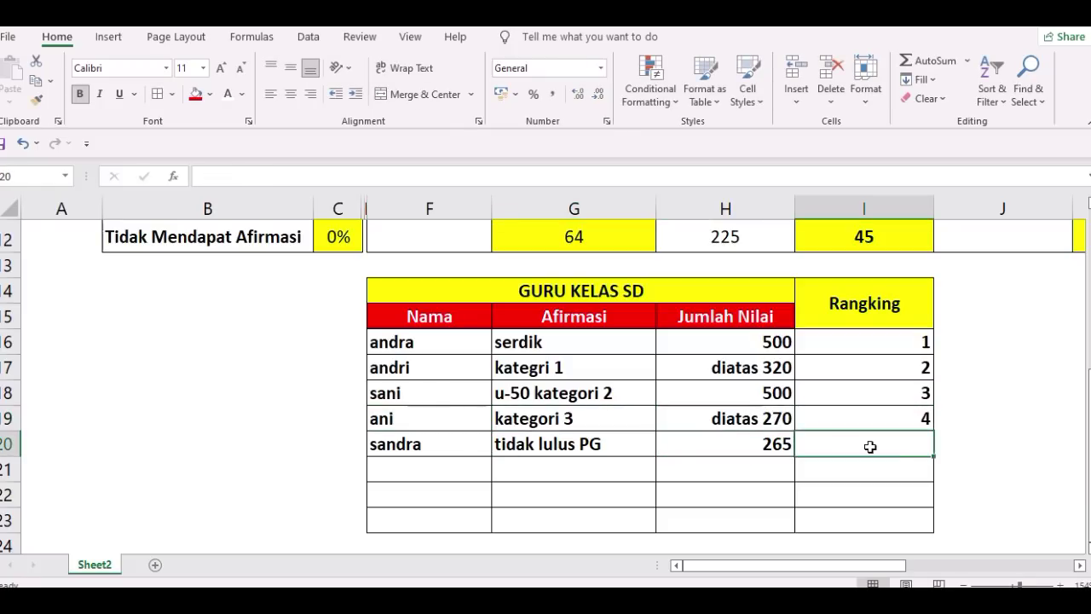
type("5")
left_click(750, 368)
Step: Review the completed rankings in rows 16 to 20 against each row's Afirmasi category and score
left_click(645, 418)
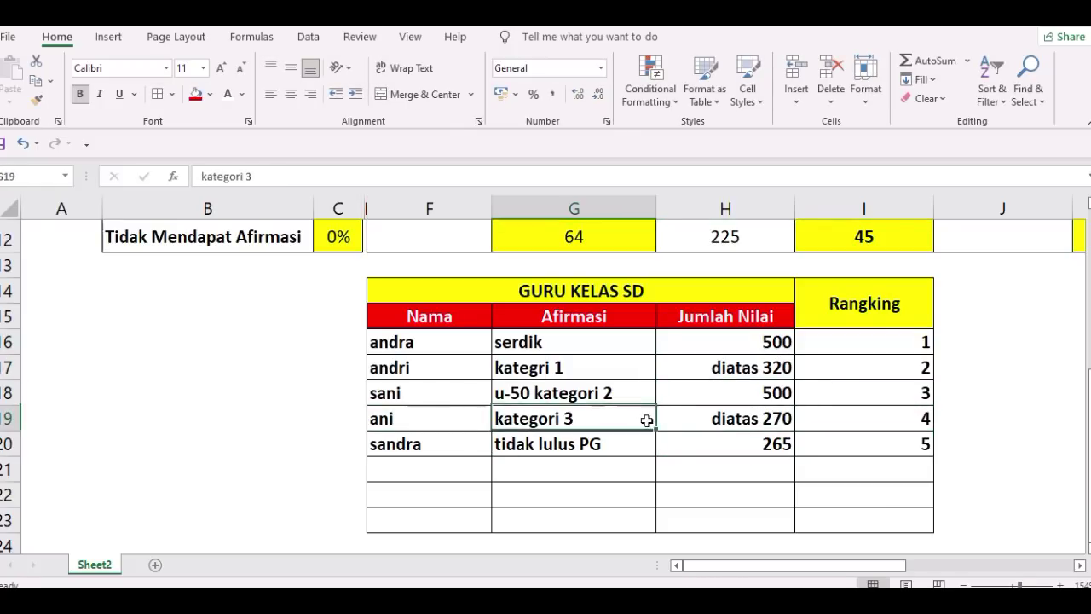
left_click(903, 368)
left_click(975, 298)
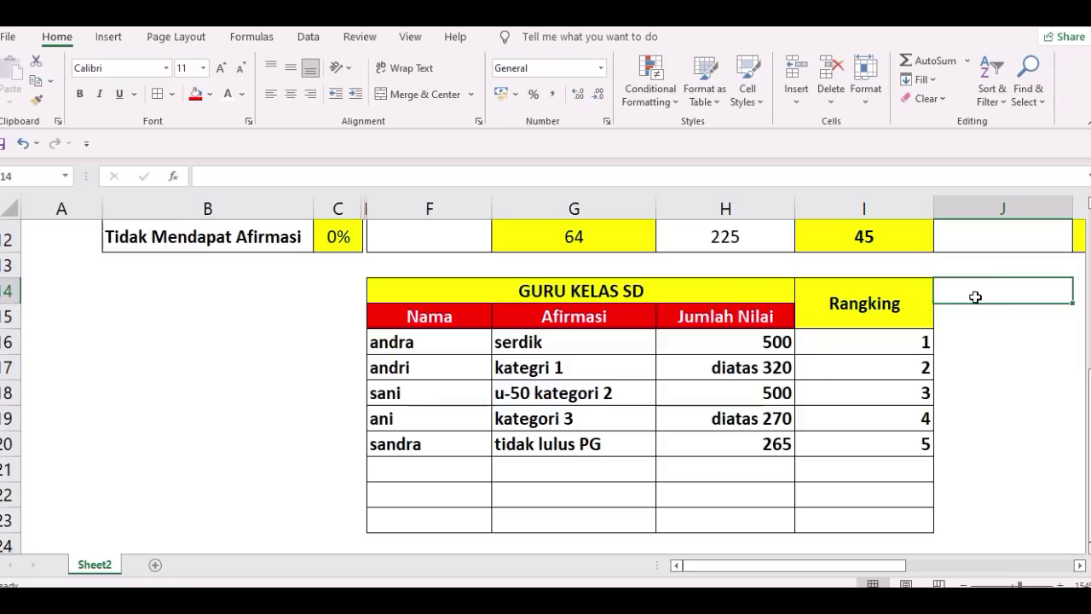
left_click(971, 332)
left_click(986, 401)
left_click(986, 422)
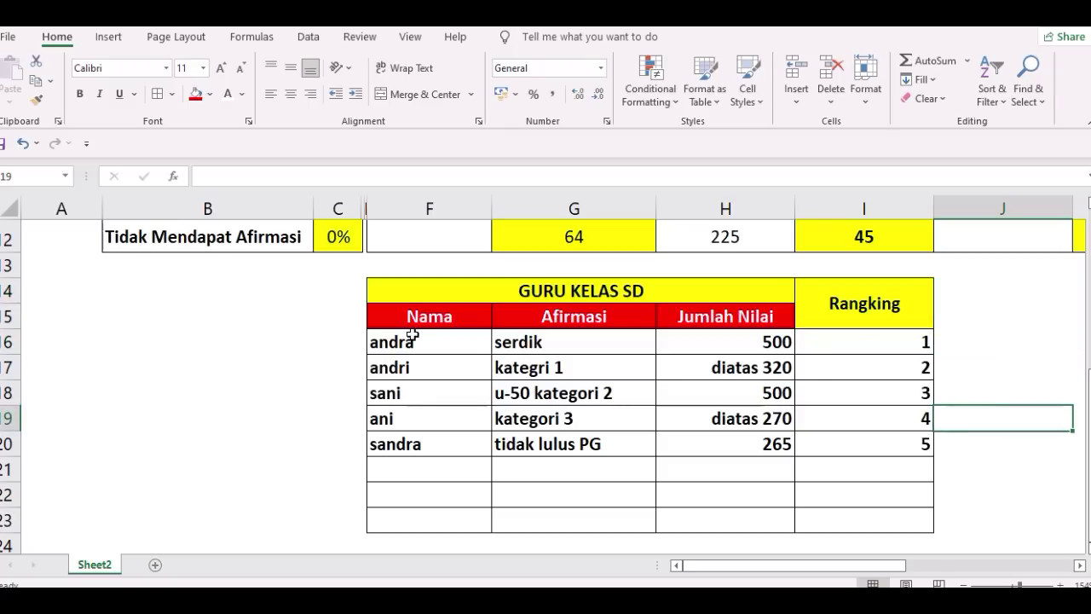
left_click_drag(409, 339, 844, 420)
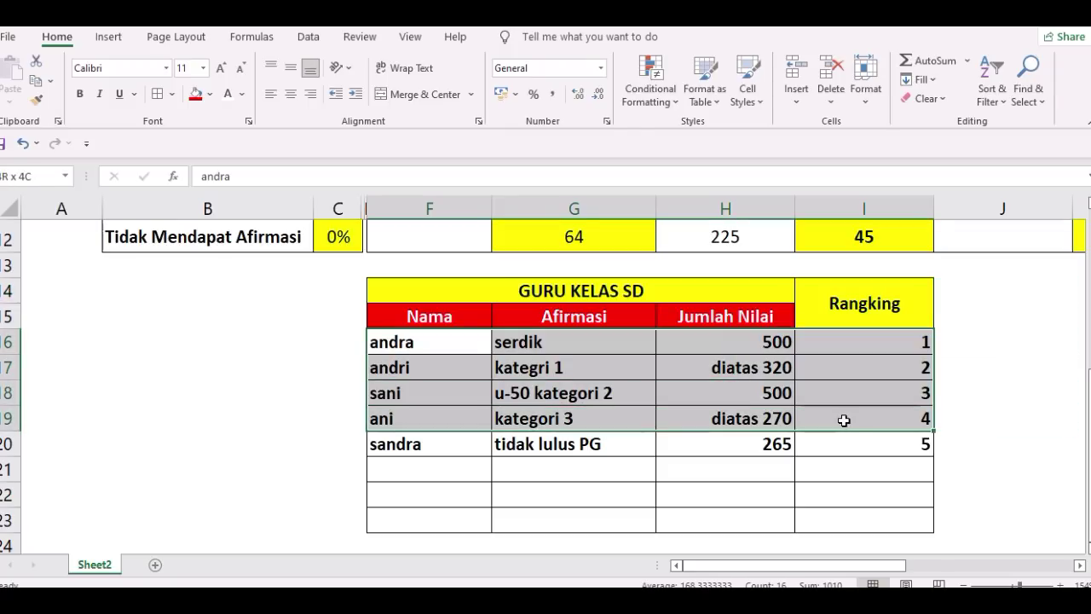
left_click(563, 469)
left_click_drag(429, 343, 841, 441)
left_click(725, 469)
Step: Fill the "tidak lulus PG" row, F20:I20, with red
left_click_drag(406, 451, 884, 446)
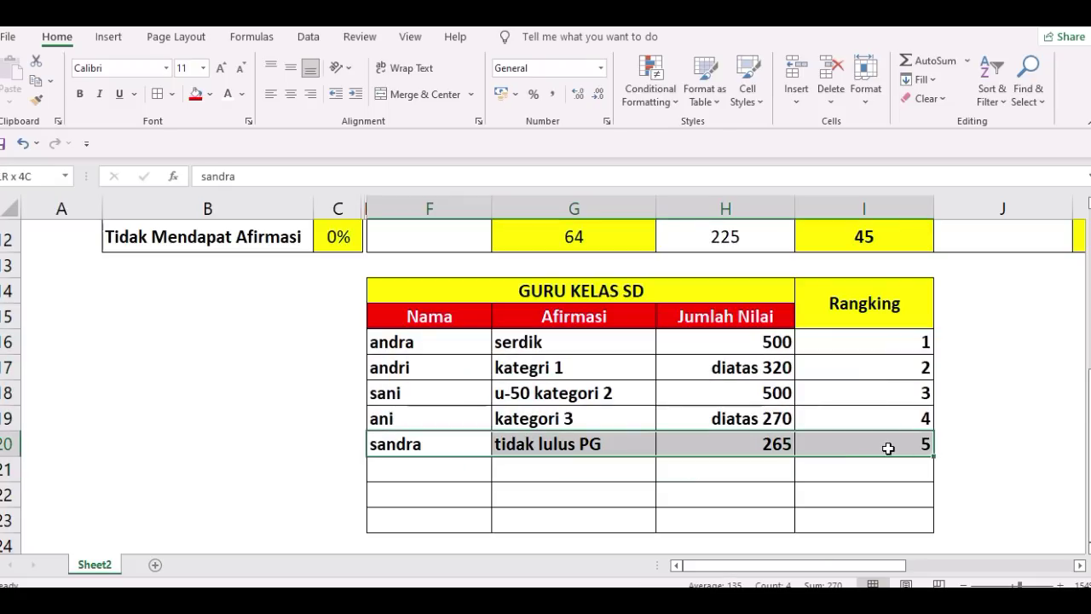
left_click(212, 96)
left_click(205, 248)
left_click(207, 418)
Step: Examine which of the four unfilled rows, ranked 1 to 4, come first in the selection order
left_click(587, 376)
left_click_drag(423, 346, 872, 411)
left_click(980, 342)
left_click(986, 309)
left_click(984, 337)
left_click(972, 417)
left_click_drag(410, 349, 877, 371)
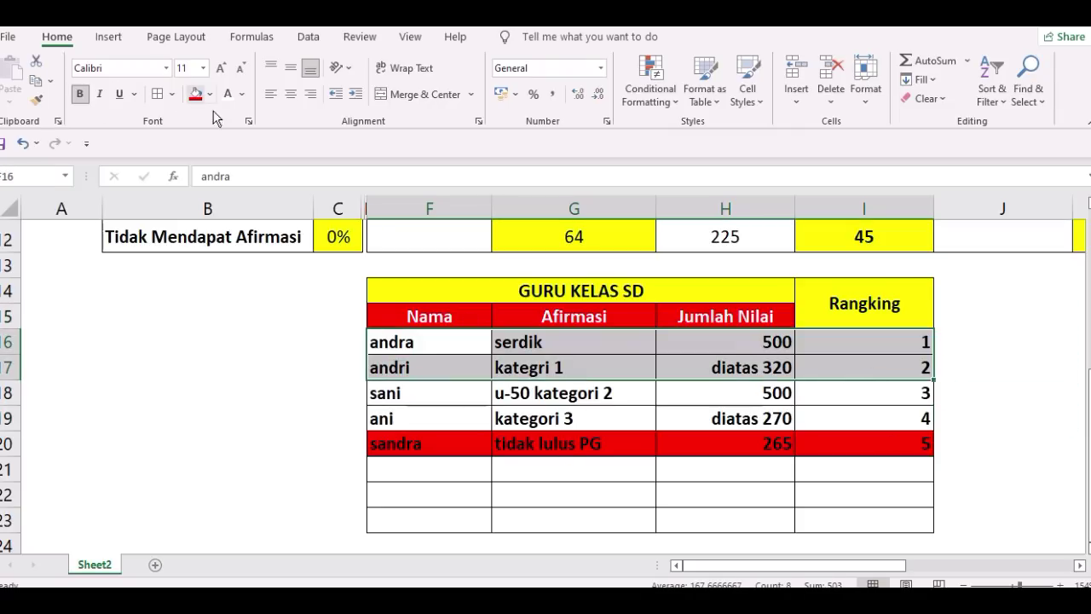
left_click(1004, 395)
left_click_drag(404, 357, 871, 394)
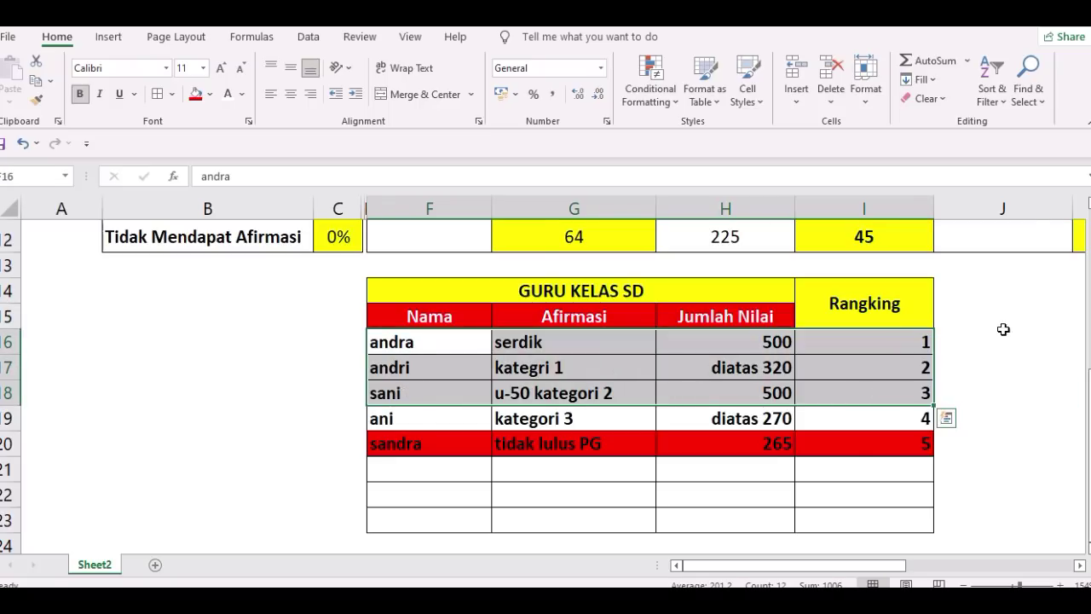
left_click(993, 331)
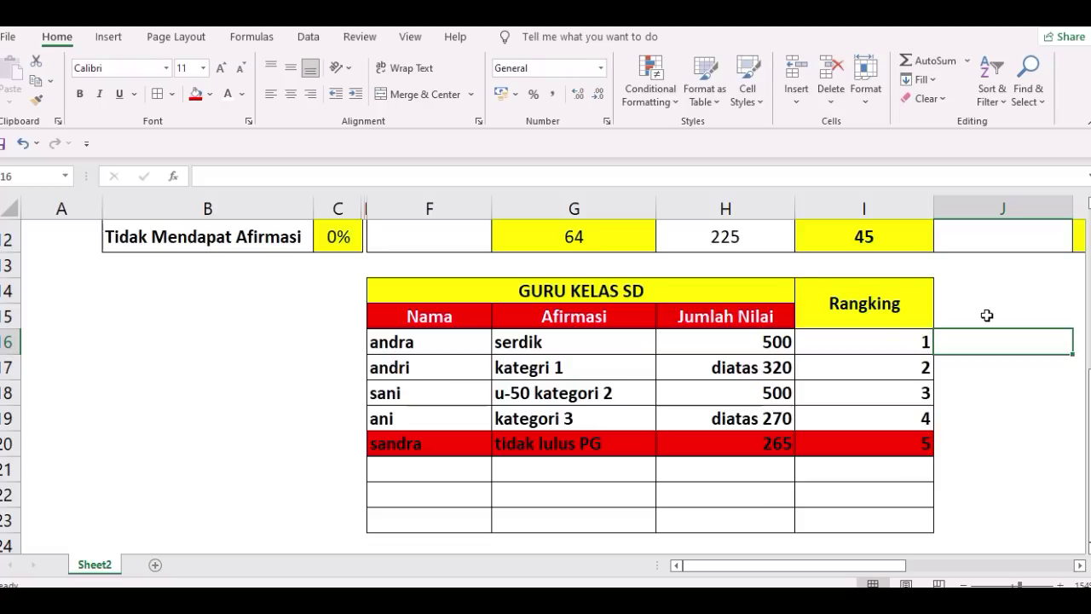
left_click(998, 317)
left_click(972, 393)
left_click(980, 368)
Step: Compare the names, categories and scores of the "serdik", "kategri 1" and "u-50 kategori 2" rows
left_click(520, 418)
left_click(494, 368)
left_click(461, 348)
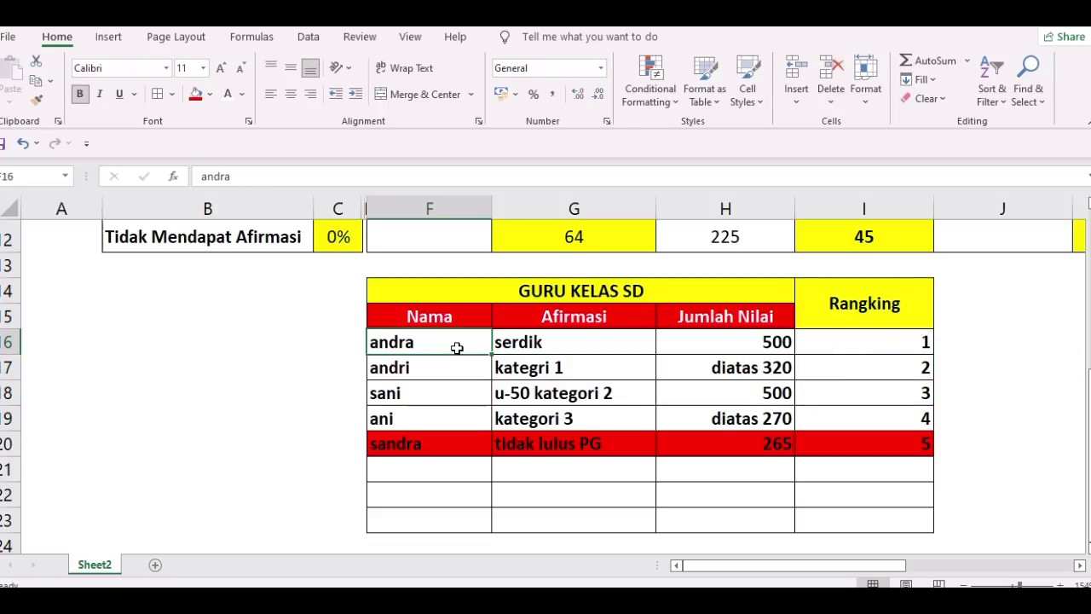
left_click(574, 345)
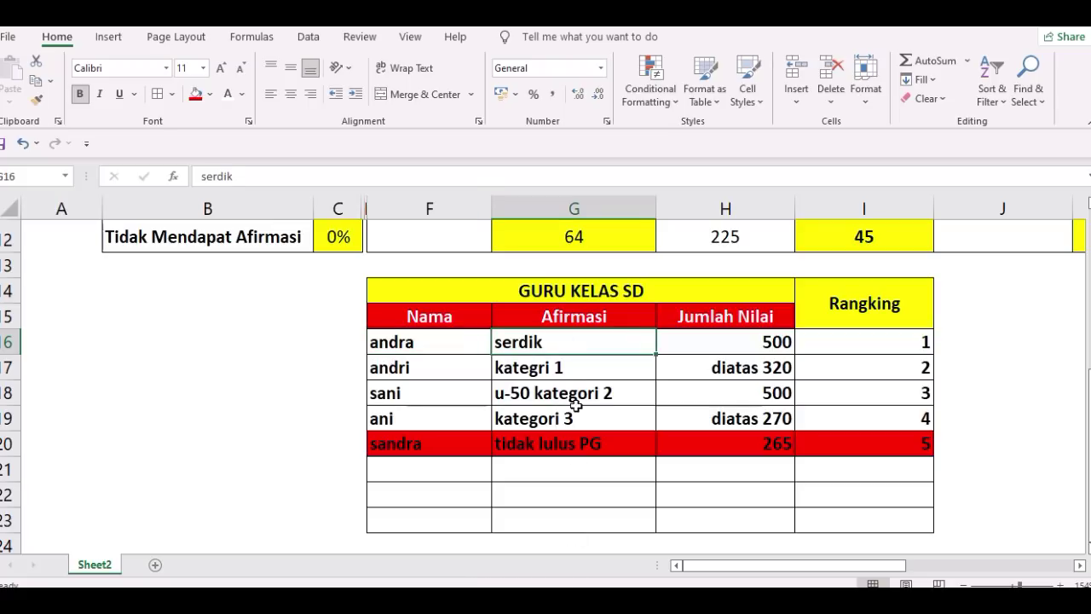
left_click(445, 341)
left_click(556, 348)
left_click(581, 372)
left_click(770, 365)
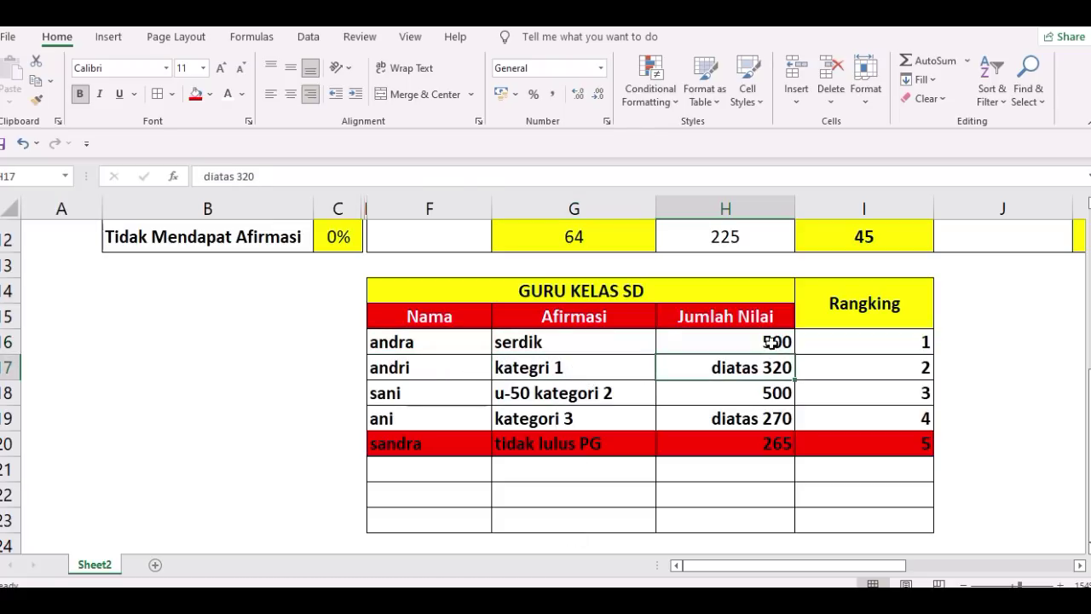
left_click(876, 343)
left_click(861, 375)
left_click(733, 397)
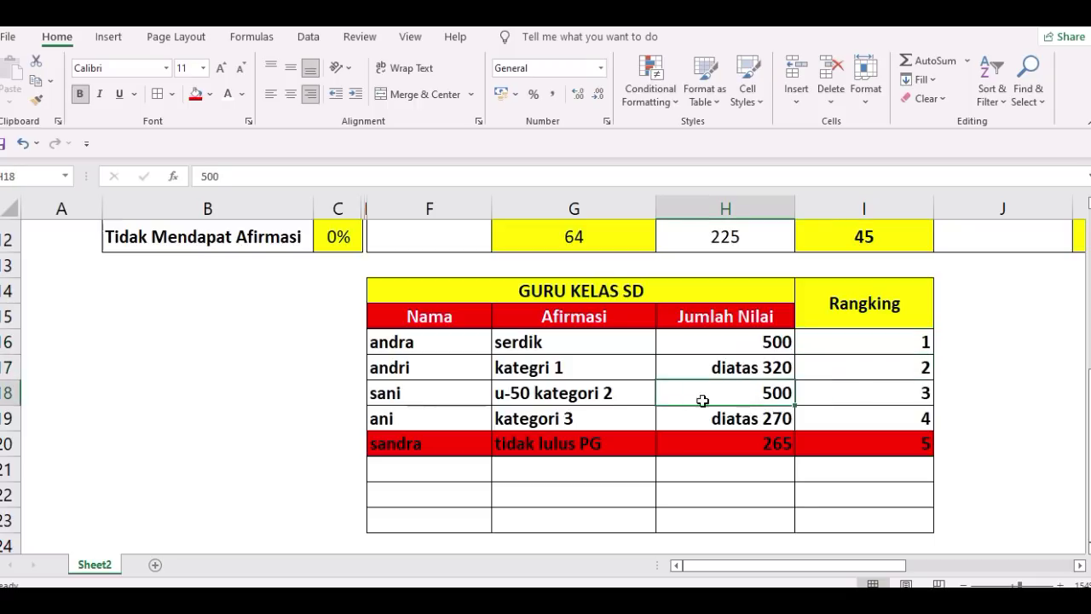
left_click(601, 394)
left_click(435, 393)
left_click(441, 367)
left_click(454, 341)
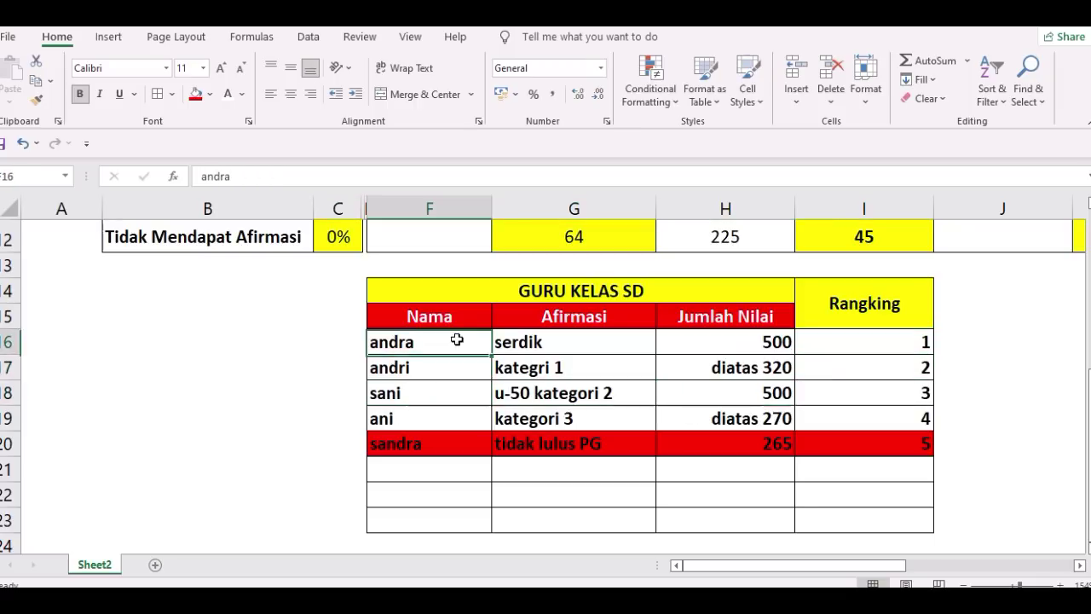
left_click(563, 339)
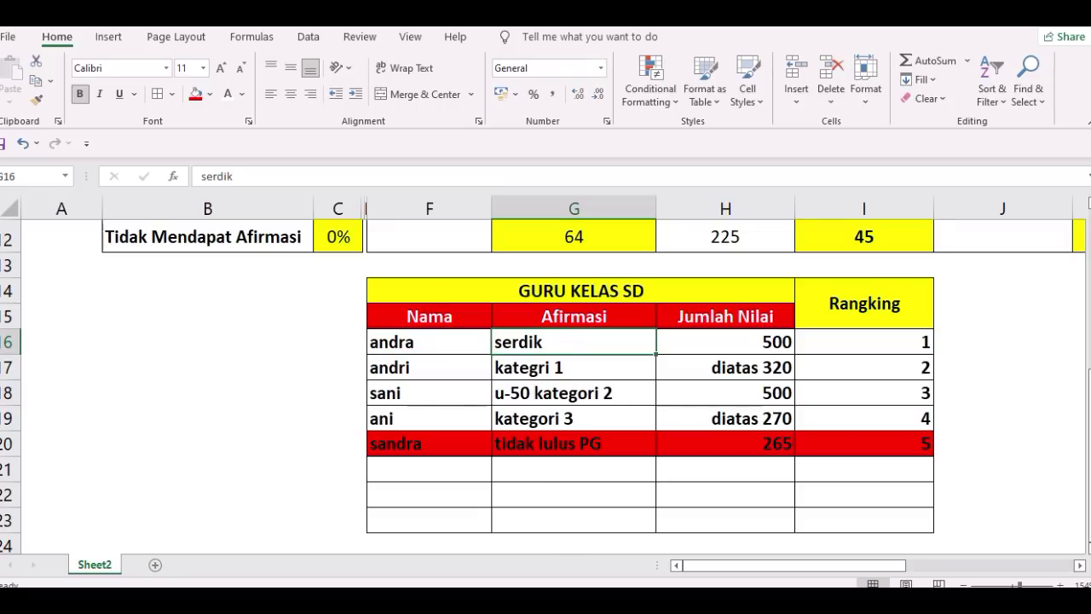
Step: Switch to the KEPMENPANRB No. 1169 Tahun 2021 PDF in the browser and read the category thresholds and final passing rules on page 4
key("alt+Tab")
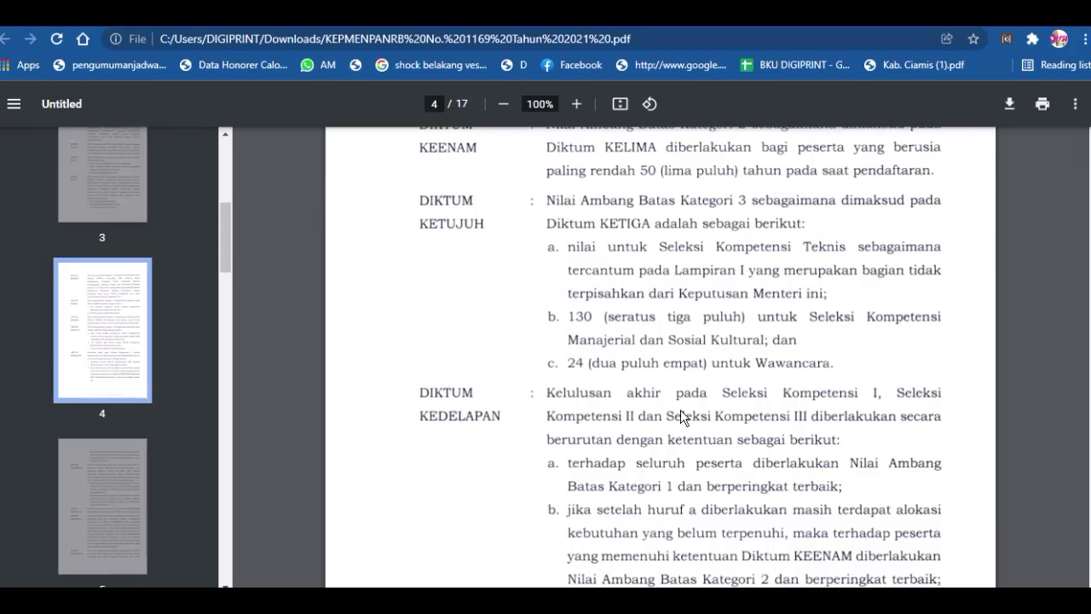
scroll(680, 409, "up", 7)
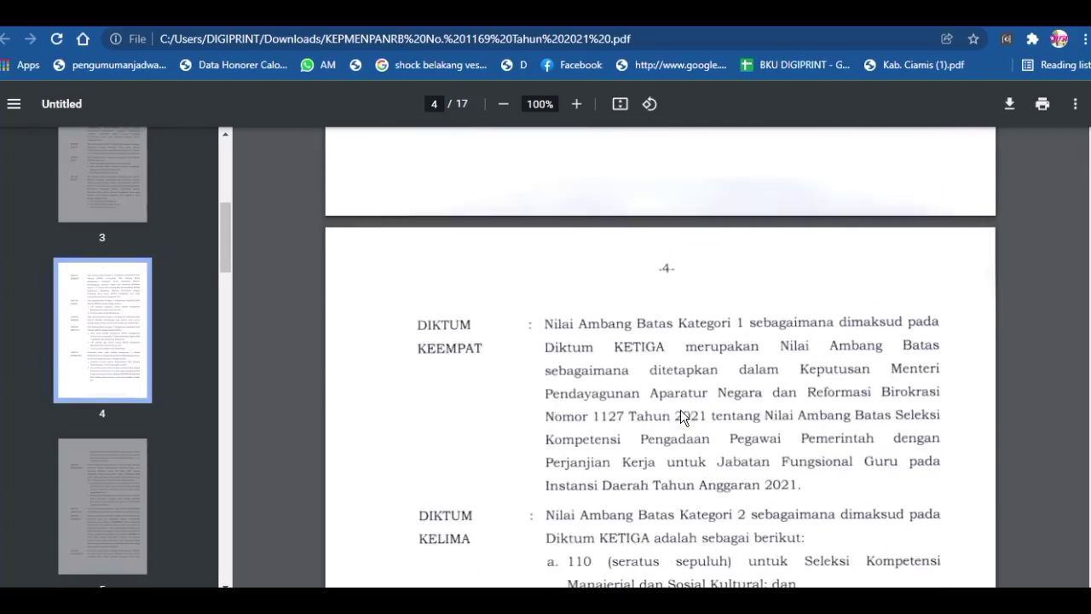
scroll(681, 409, "up", 6)
scroll(680, 409, "down", 9)
scroll(679, 411, "down", 3)
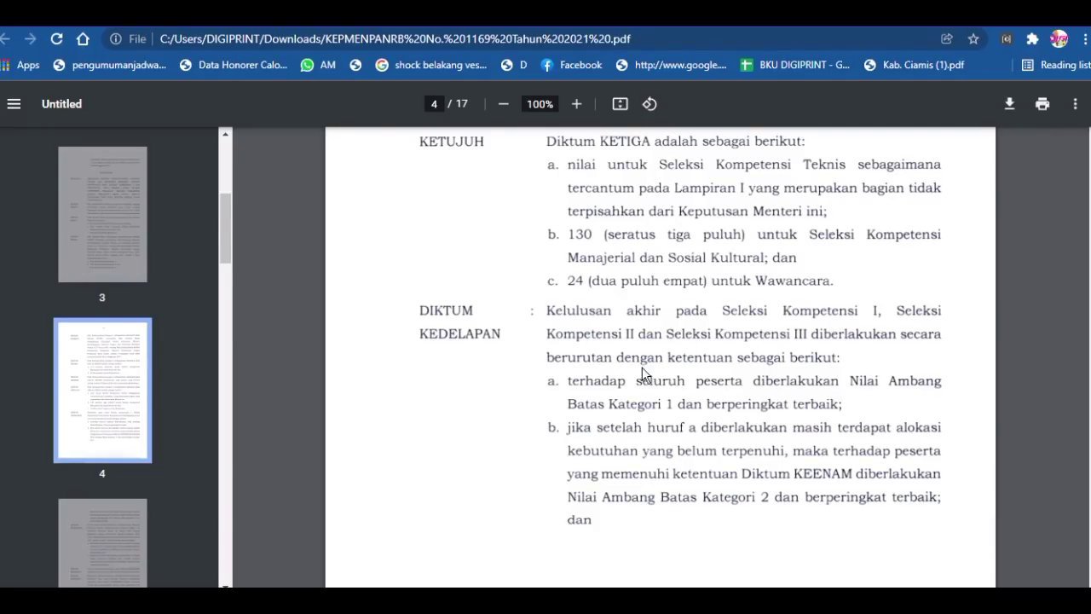
scroll(653, 422, "down", 1)
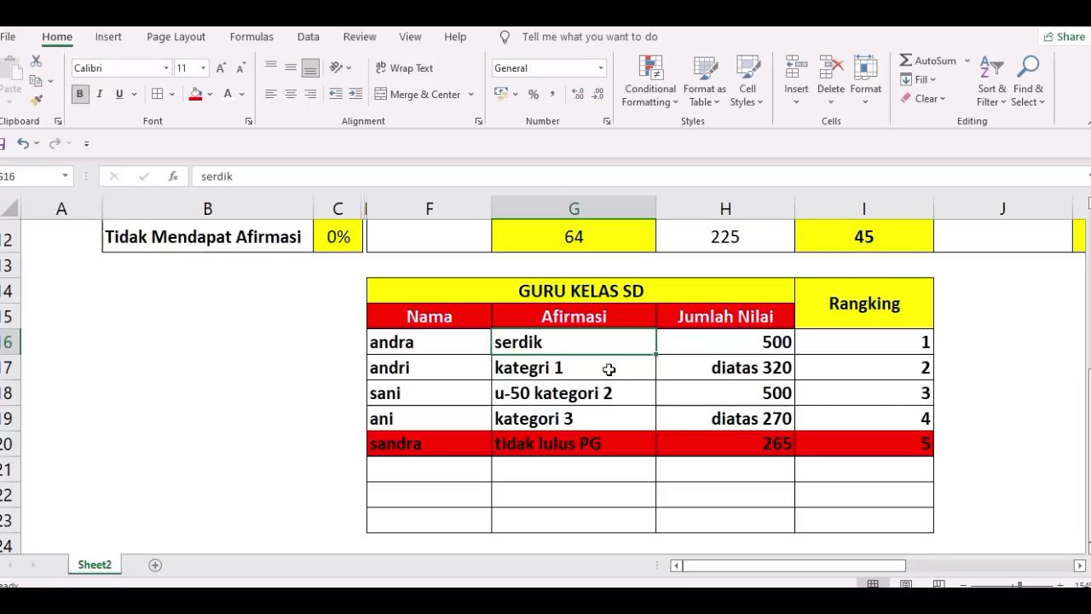
Step: Return to the Excel table and check the "serdik" and "kategri 1" rows against the Kategori 1 rule
left_click(611, 365)
left_click_drag(418, 352, 843, 367)
left_click(639, 350)
left_click(754, 350)
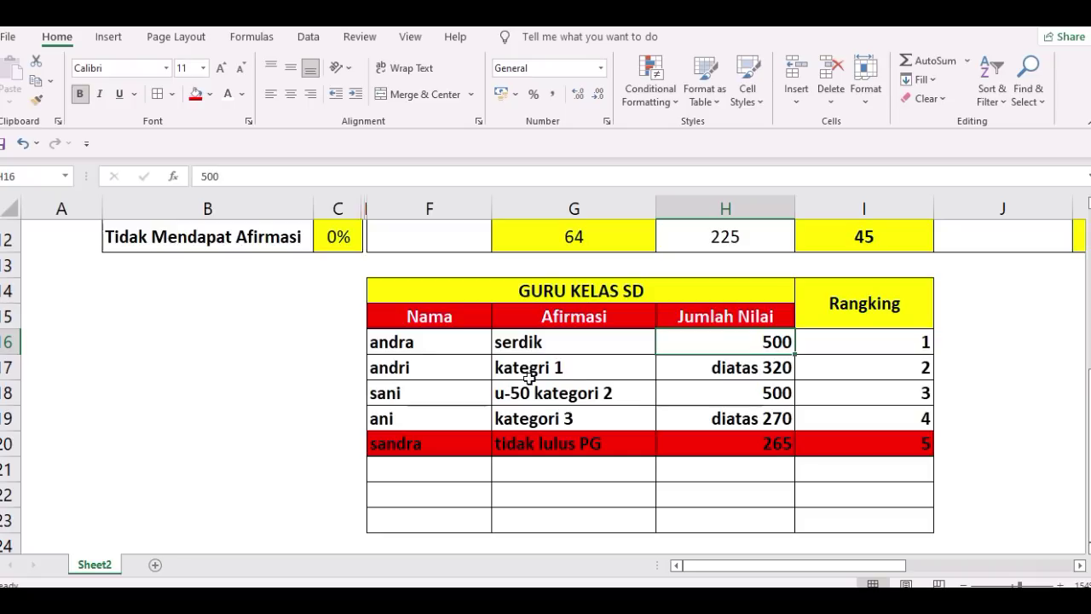
left_click(743, 367)
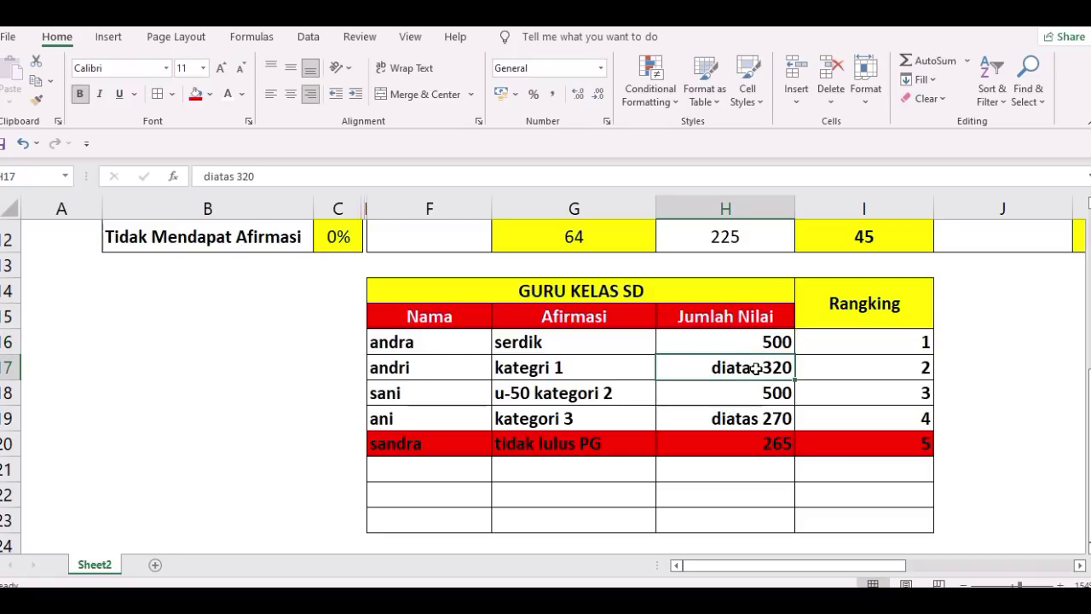
left_click_drag(428, 347, 845, 361)
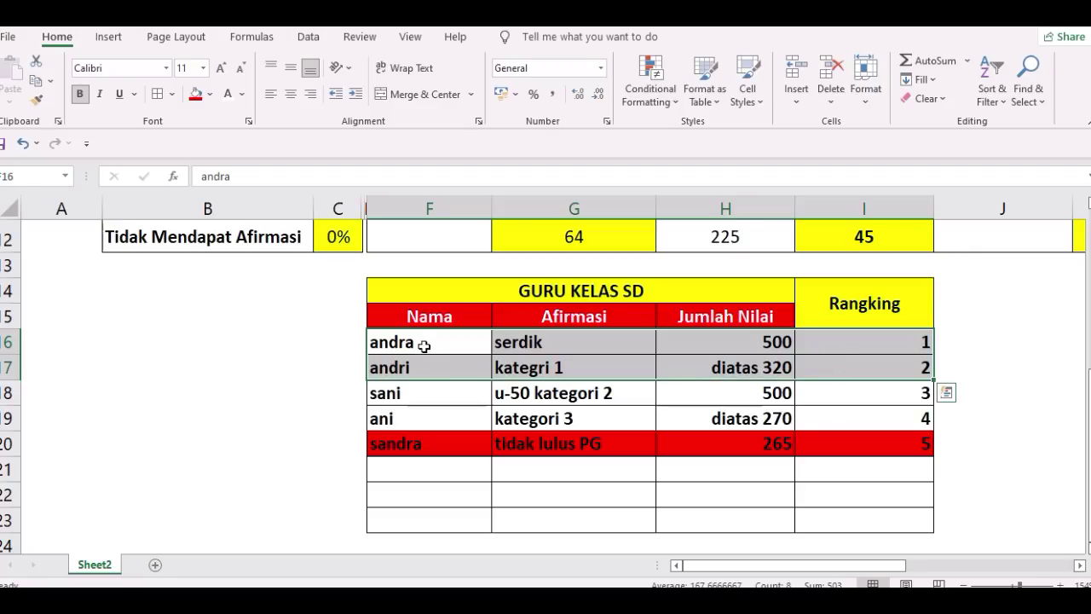
left_click(436, 370)
left_click_drag(438, 346, 669, 344)
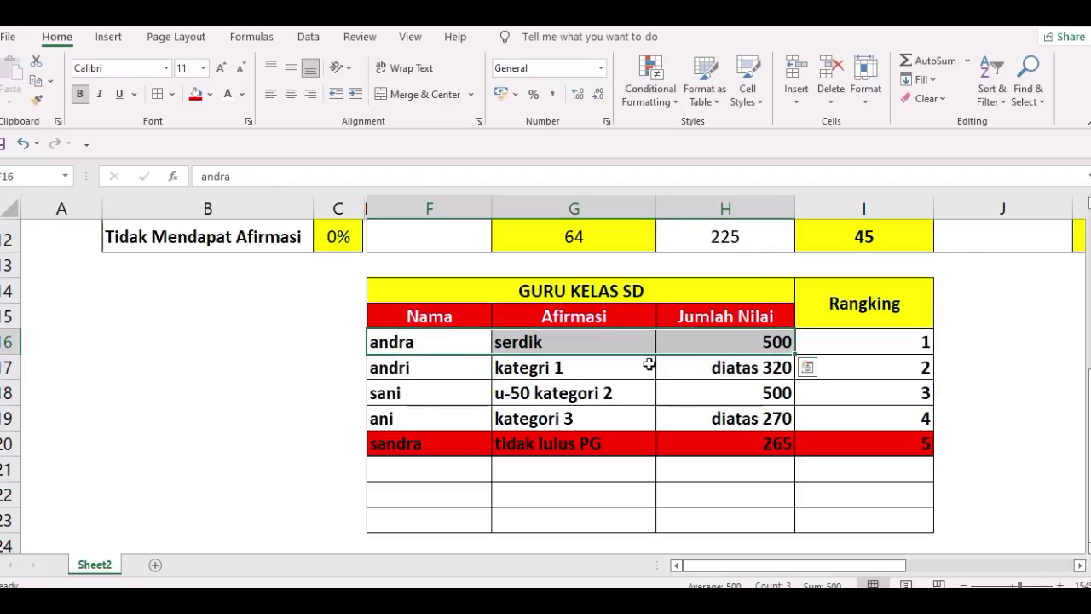
Step: Extend the Afirmasi text in G16 to "serdik kategori 1"
left_click(580, 343)
double_click(586, 343)
type("ke")
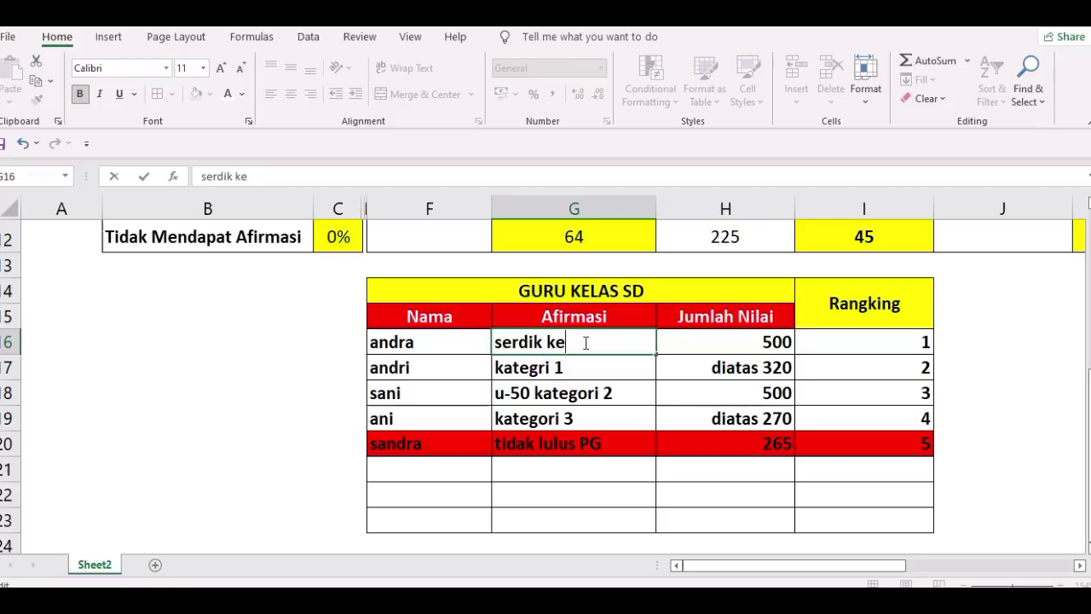
key("BackSpace")
type("ategor")
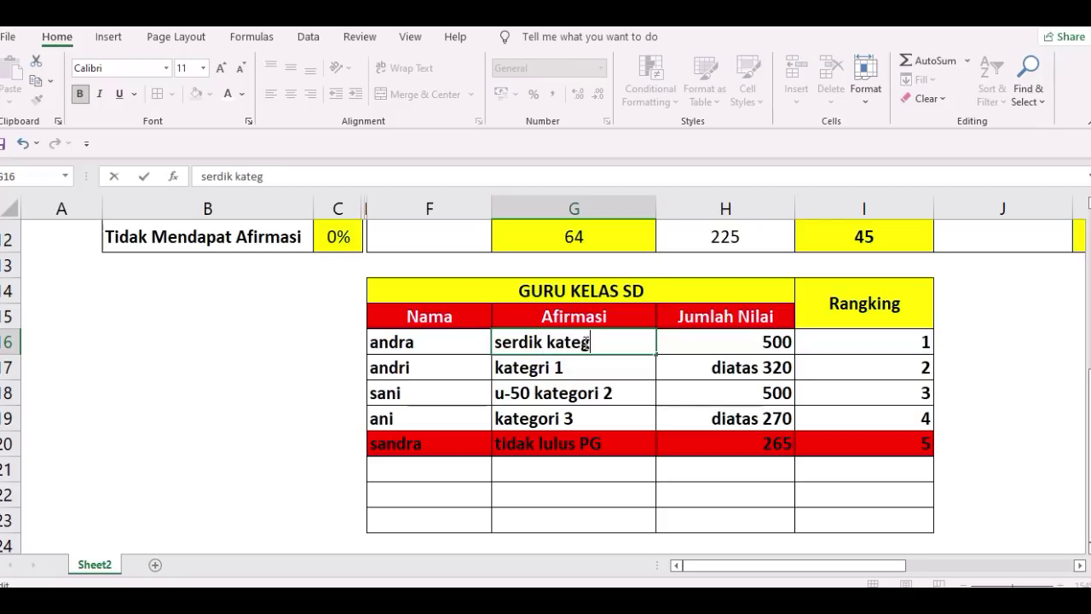
type("i 1")
left_click(586, 365)
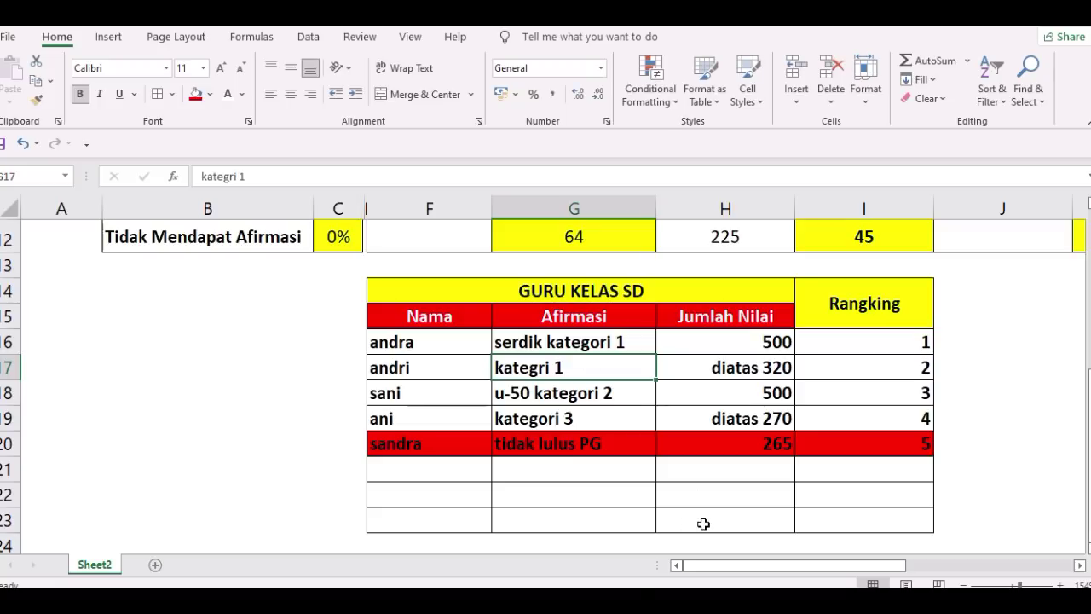
key("alt+Tab")
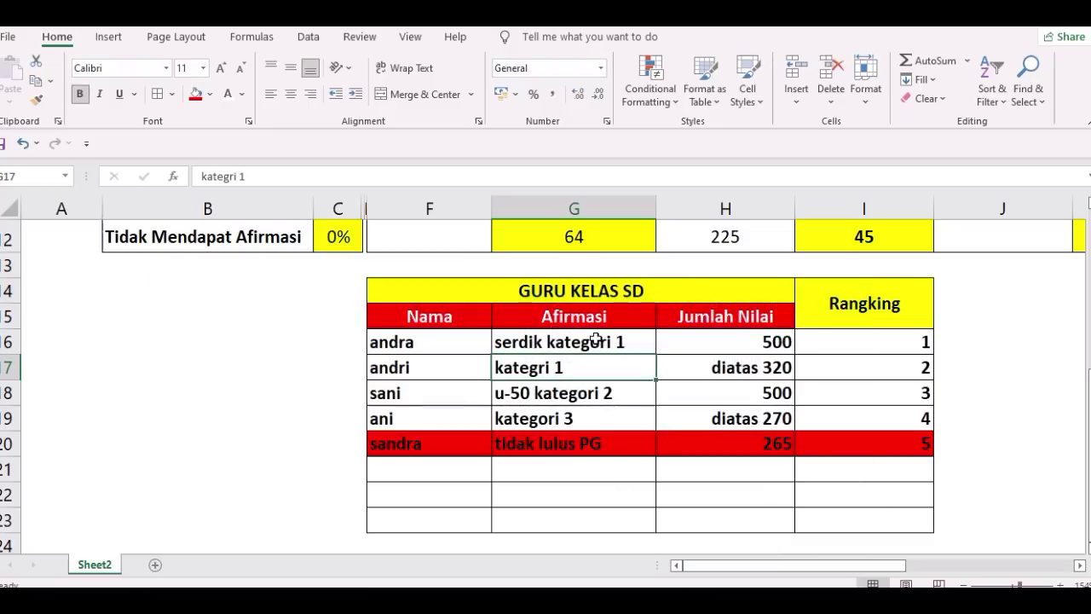
key("Down")
key("Down")
key("Up")
key("Up")
key("Right")
key("Right")
key("Left")
key("Left")
key("Down")
key("Down")
Step: Fill the "serdik kategori 1" row, F16:I16, with green
left_click_drag(392, 343, 901, 341)
left_click(209, 94)
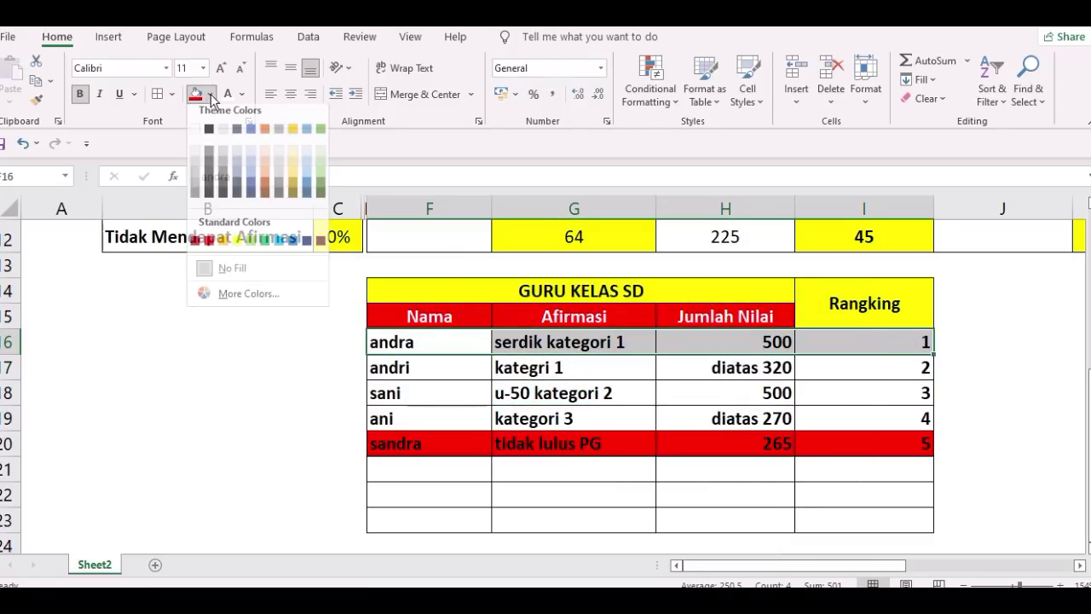
left_click(266, 247)
left_click(676, 401)
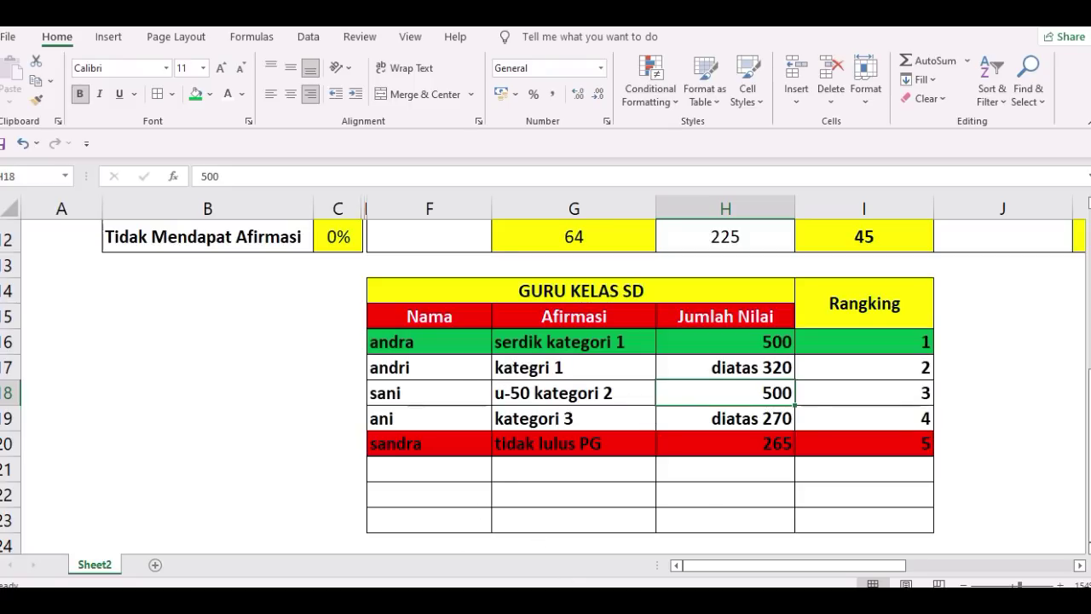
key("Up")
key("Left")
key("Right")
key("Right")
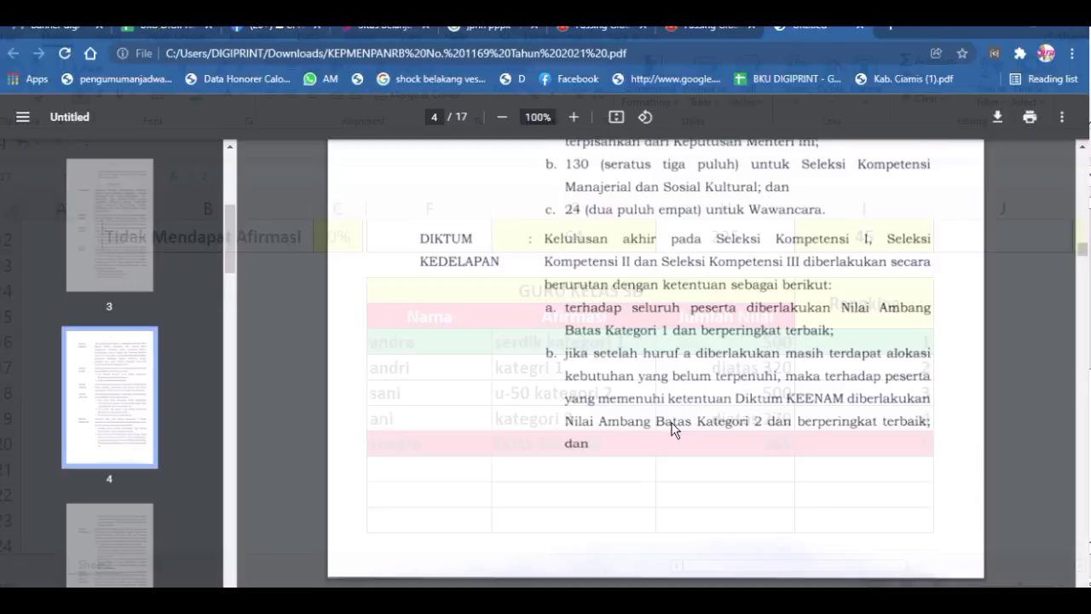
Step: Switch to the KEPMENPANRB No. 1169 Tahun 2021 PDF and examine the Lampiran I threshold table for TK, SD and SMP teachers on page 7
scroll(716, 413, "down", 15)
scroll(716, 413, "down", 11)
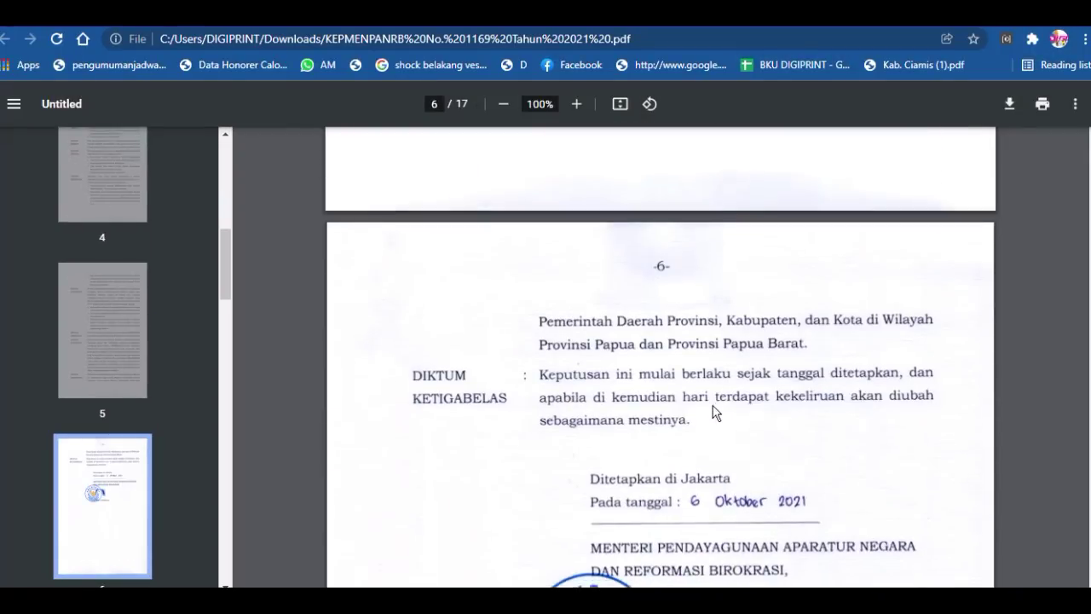
scroll(714, 412, "down", 9)
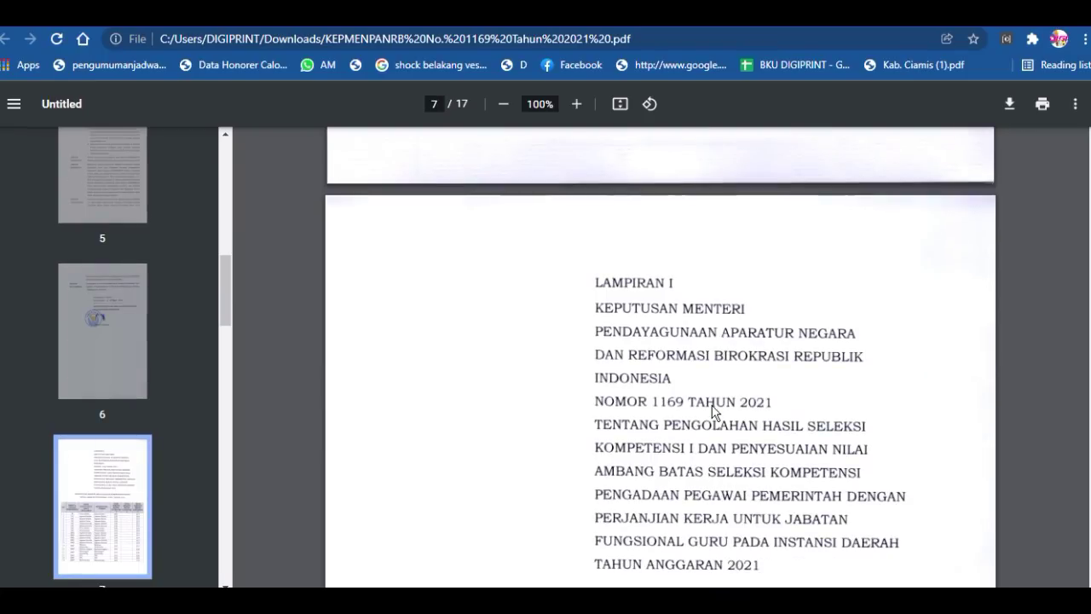
scroll(715, 412, "up", 5)
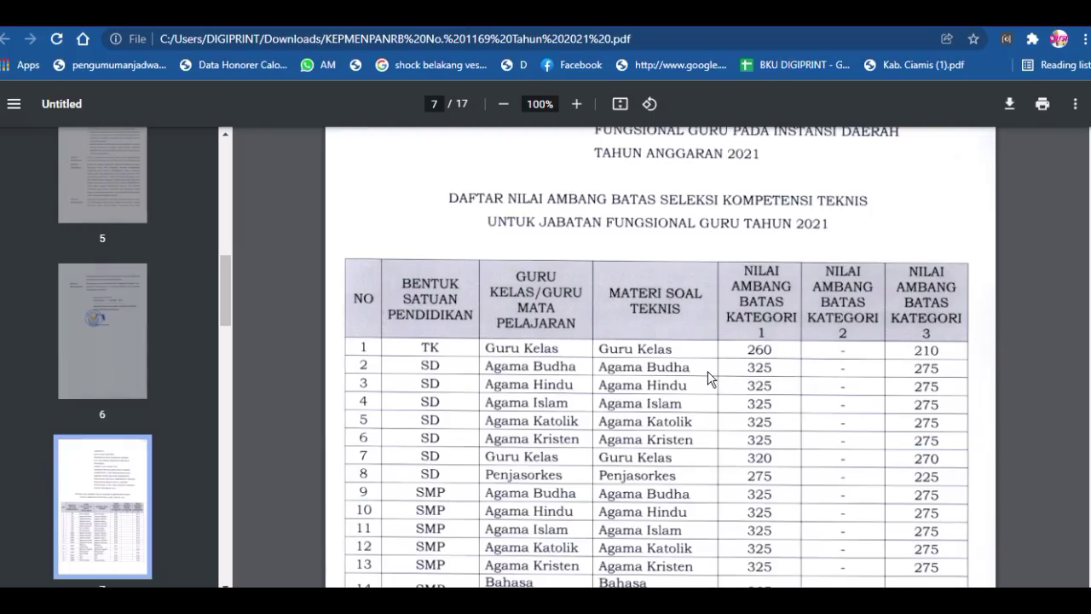
scroll(704, 383, "down", 2)
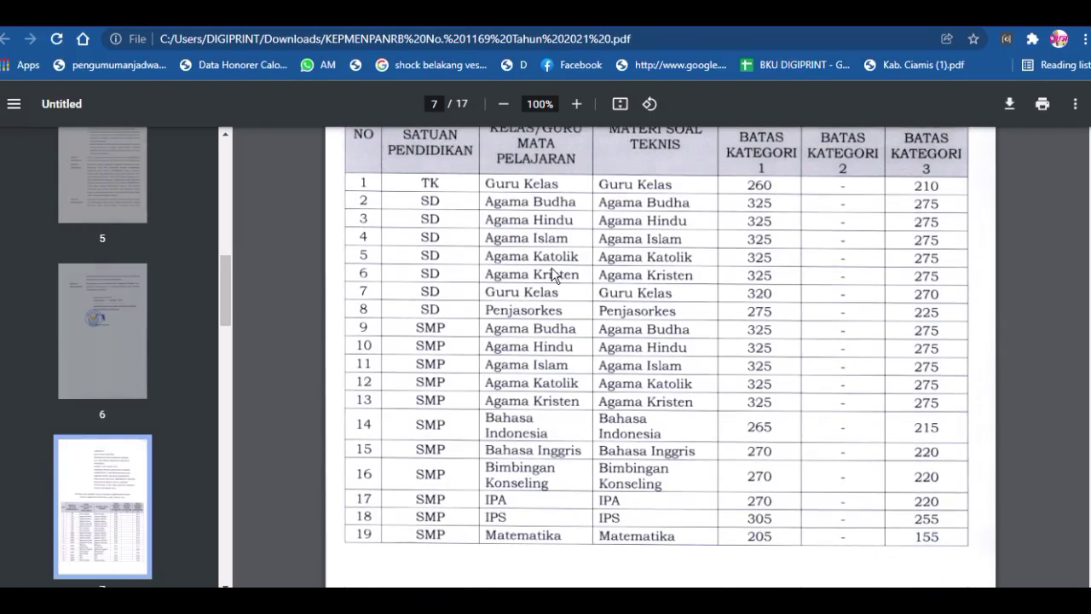
scroll(547, 340, "up", 1)
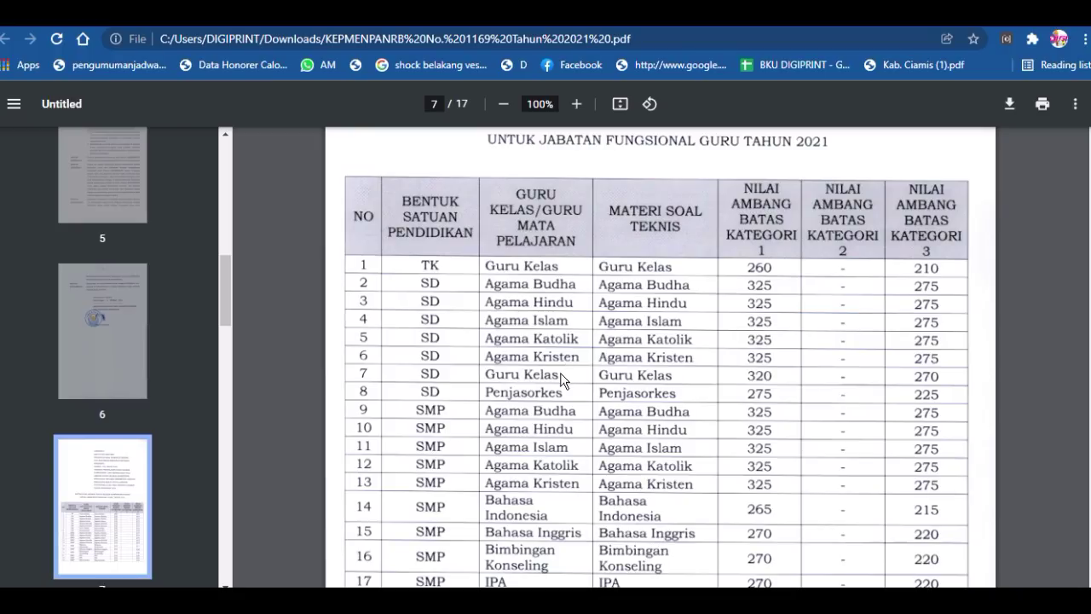
scroll(566, 367, "down", 2)
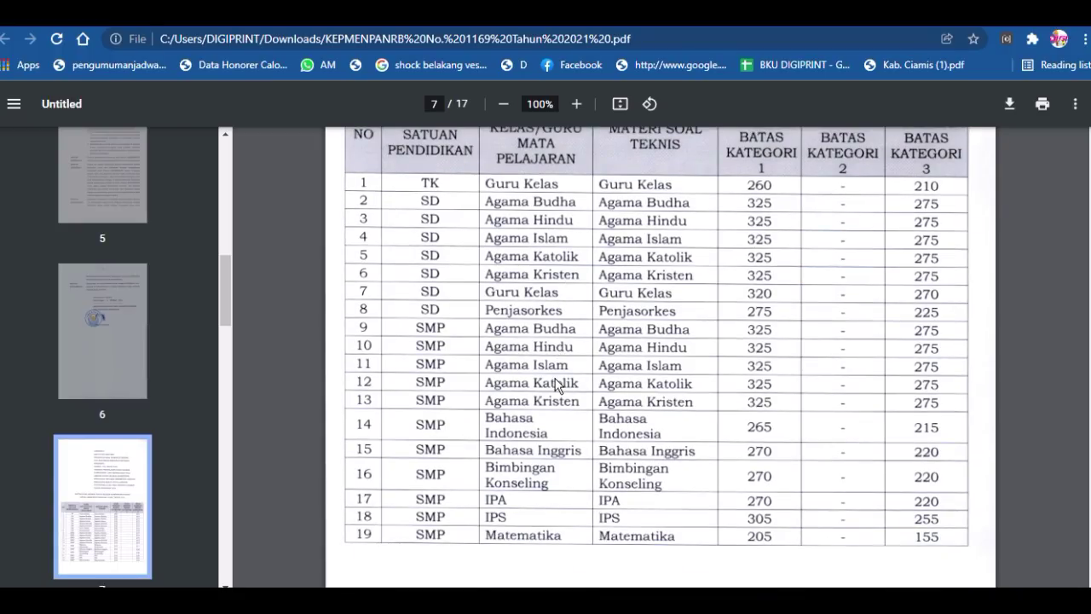
scroll(555, 384, "down", 2)
scroll(555, 384, "up", 2)
scroll(555, 385, "up", 2)
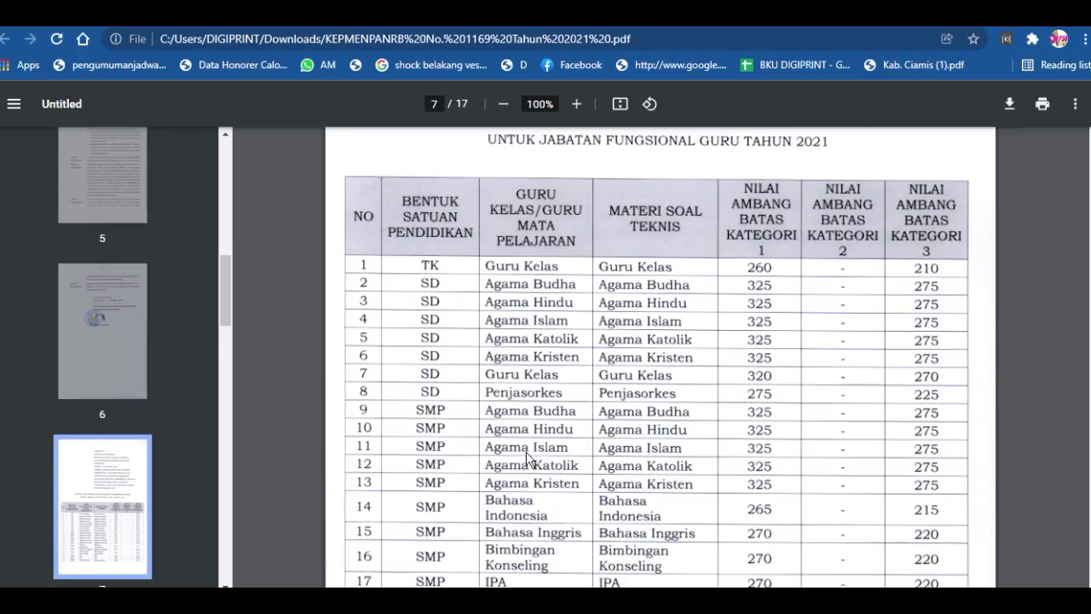
scroll(526, 458, "up", 2)
scroll(522, 464, "down", 2)
scroll(520, 431, "down", 2)
scroll(520, 431, "down", 2)
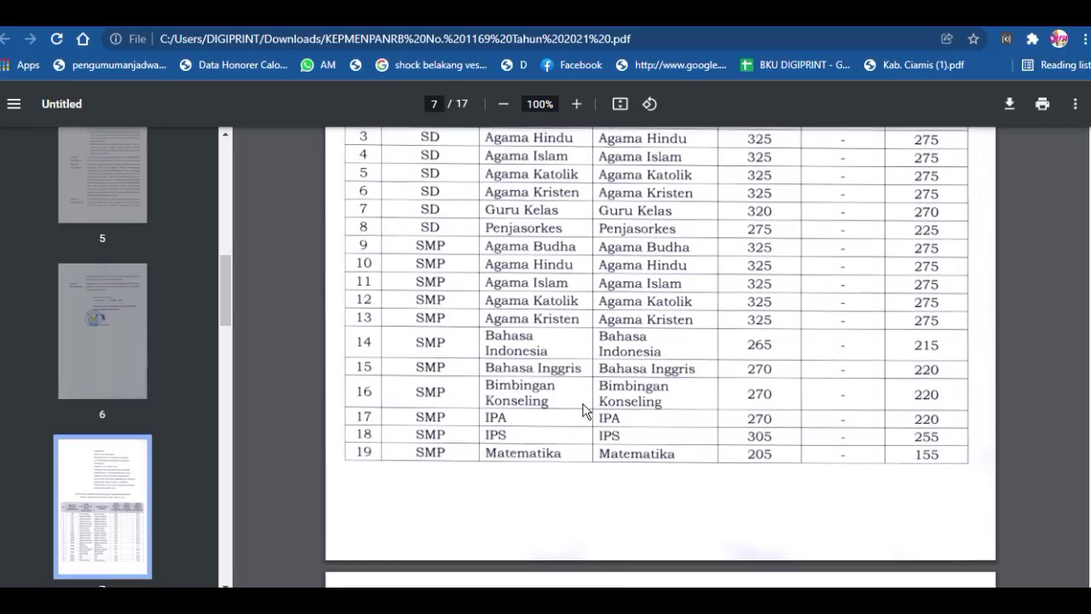
scroll(652, 373, "down", 2)
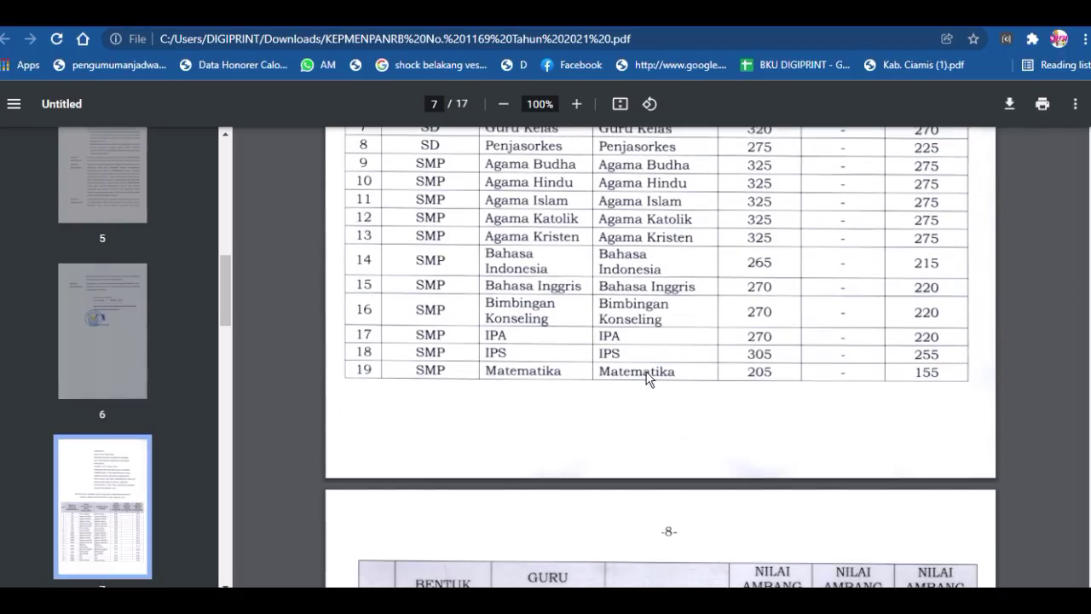
Step: Examine the category 1 and 3 thresholds for the remaining SMP, SLB and SMA subjects on page 8, continuing to page 9
scroll(648, 377, "down", 2)
scroll(647, 378, "down", 2)
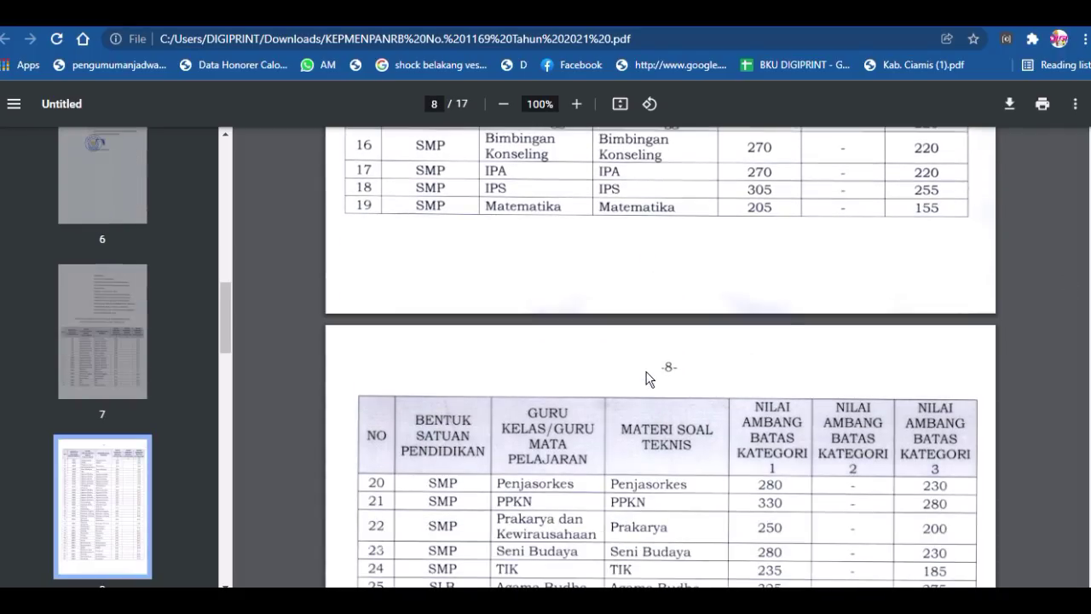
scroll(646, 378, "down", 2)
scroll(647, 378, "down", 2)
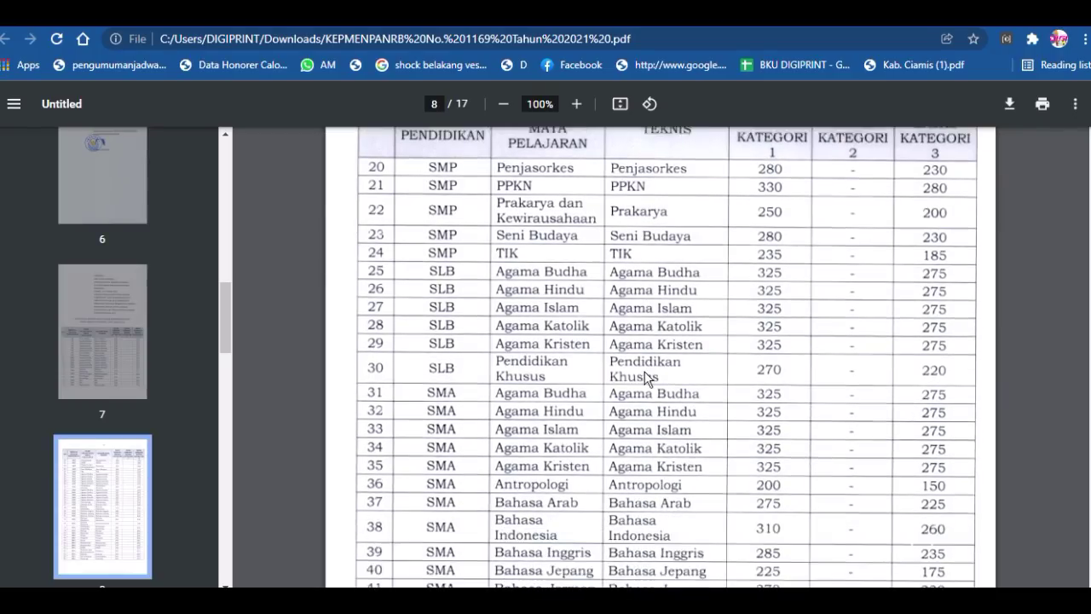
scroll(646, 379, "down", 3)
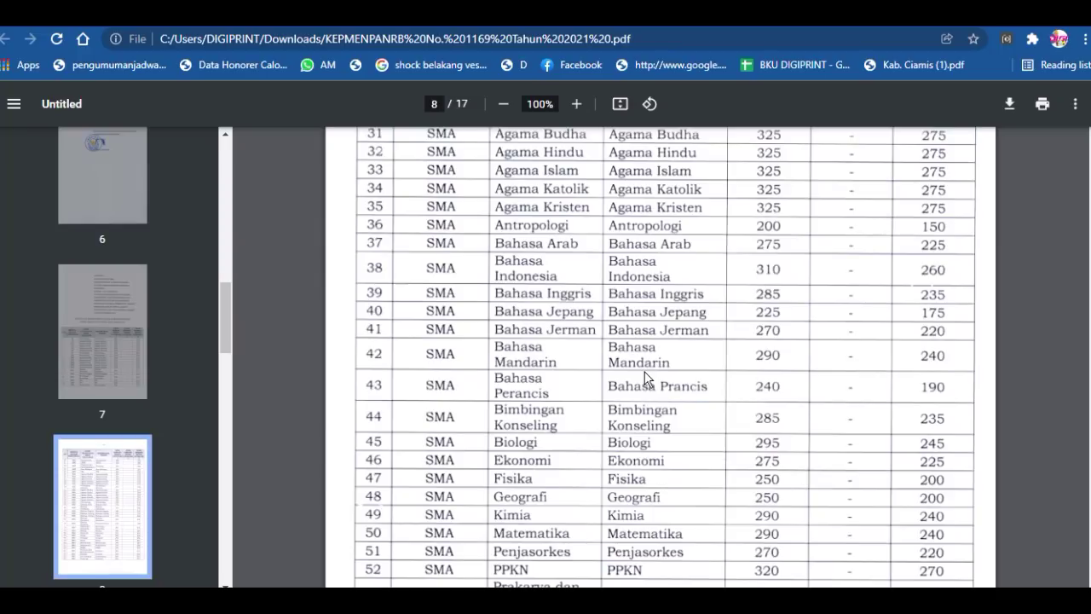
scroll(645, 378, "down", 1)
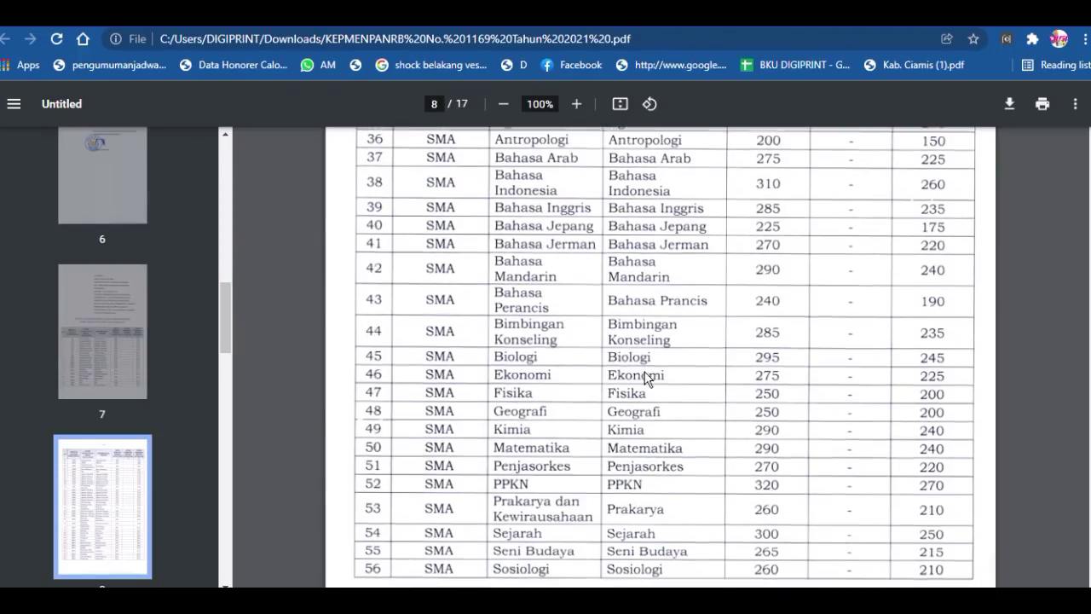
scroll(645, 377, "down", 1)
scroll(665, 358, "down", 1)
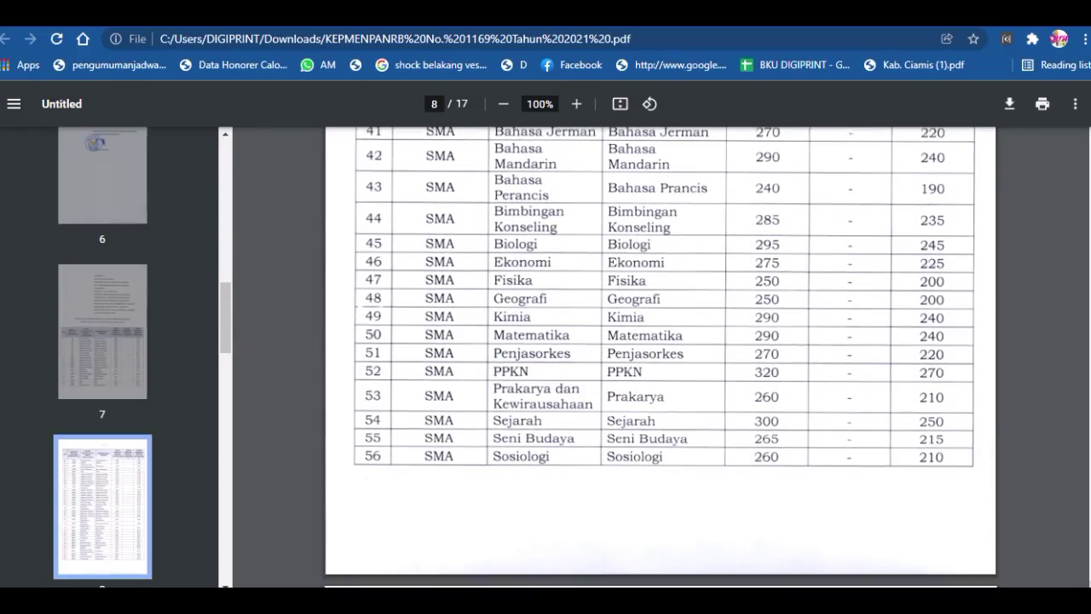
scroll(660, 358, "down", 1)
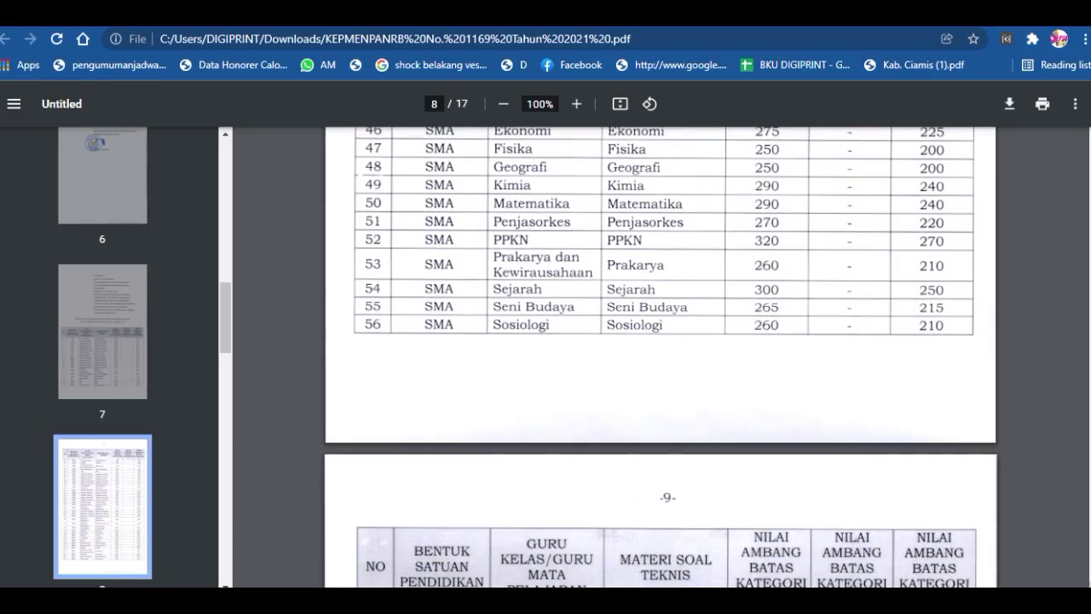
scroll(661, 358, "down", 1)
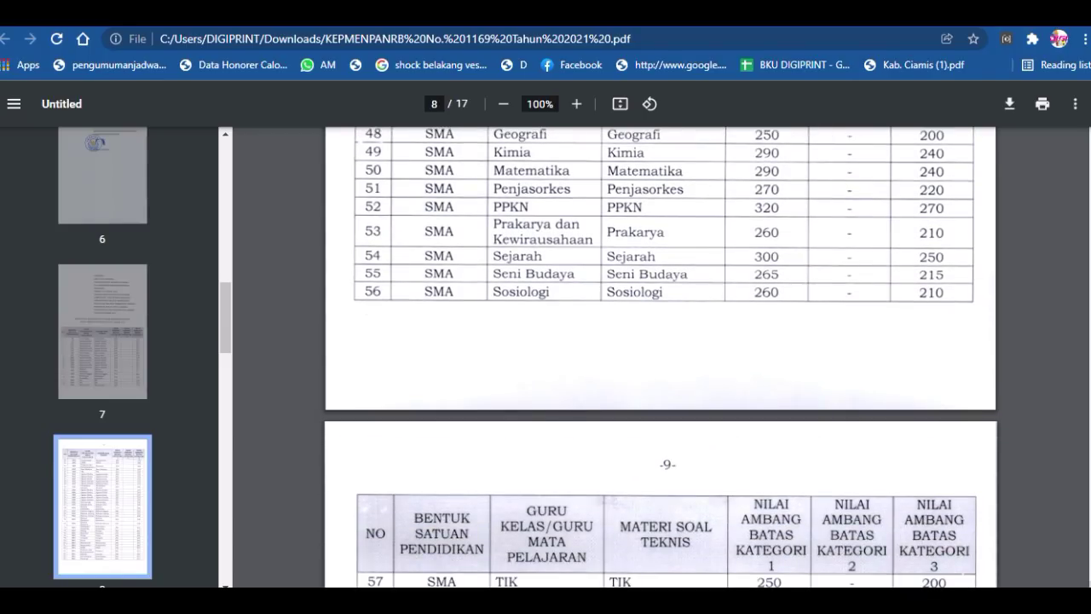
scroll(661, 358, "down", 3)
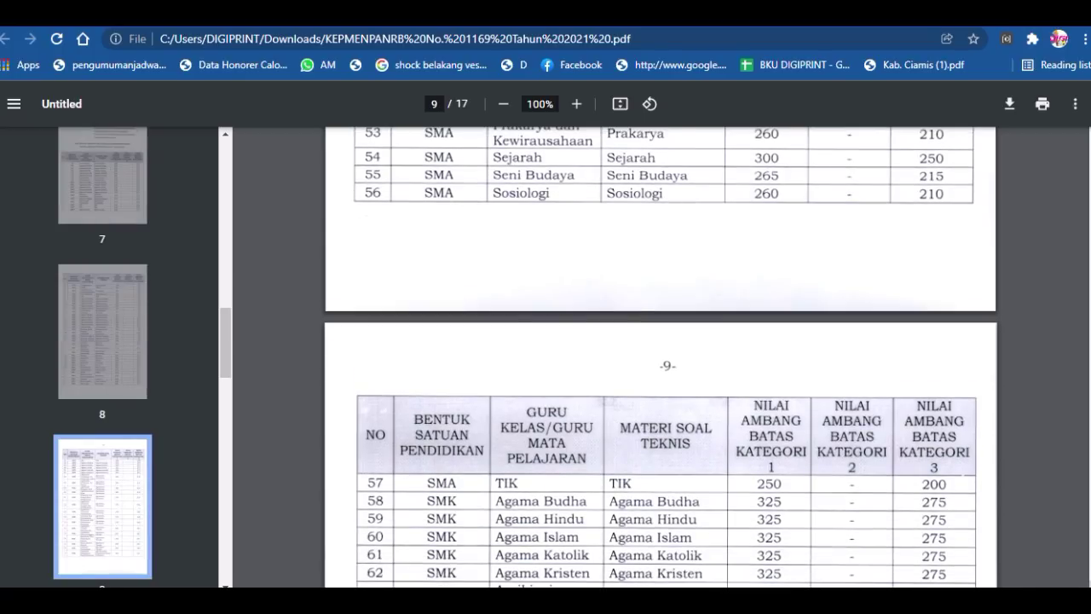